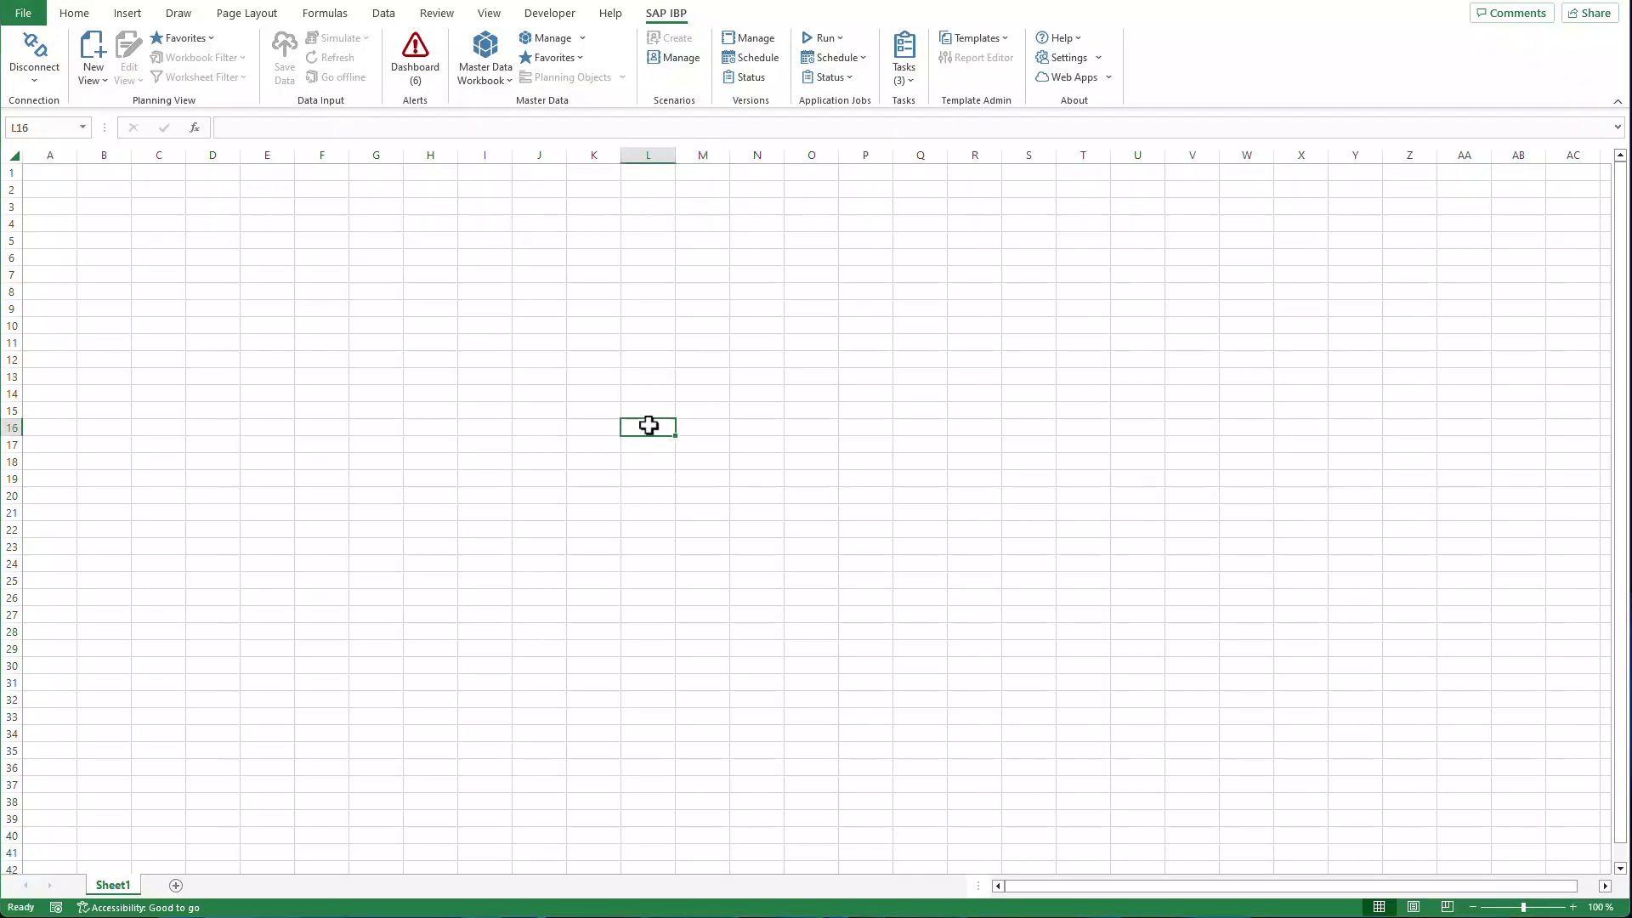
# Launch the Create Master Data Workbook dialog from the SAP IBP ribbon
pyautogui.click(507, 55)
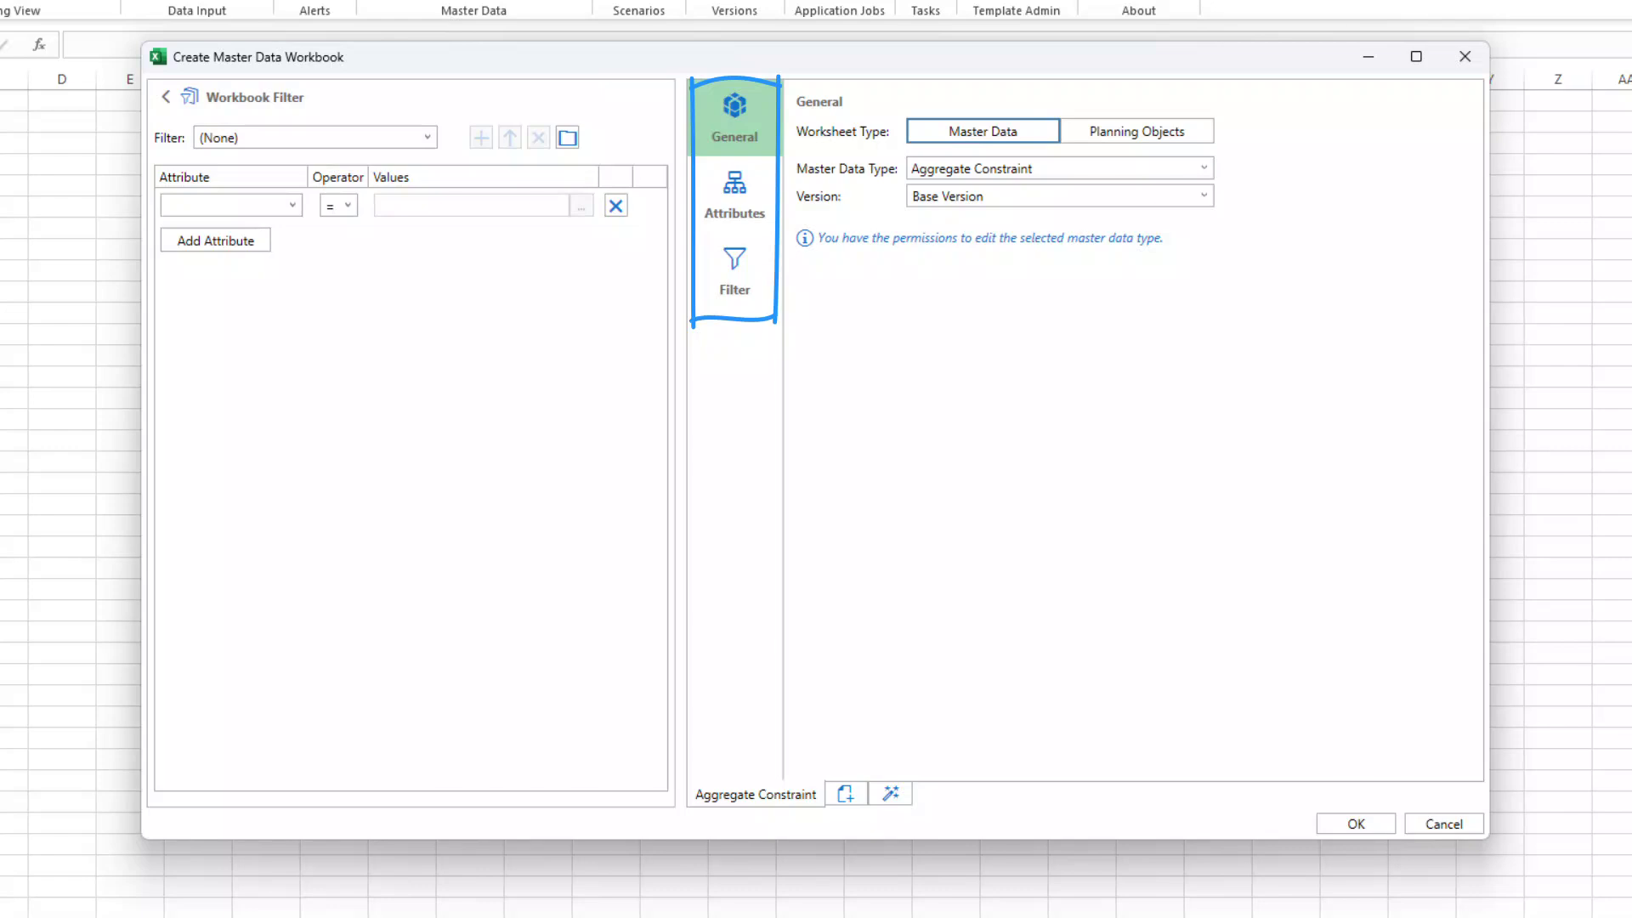
pyautogui.click(1092, 132)
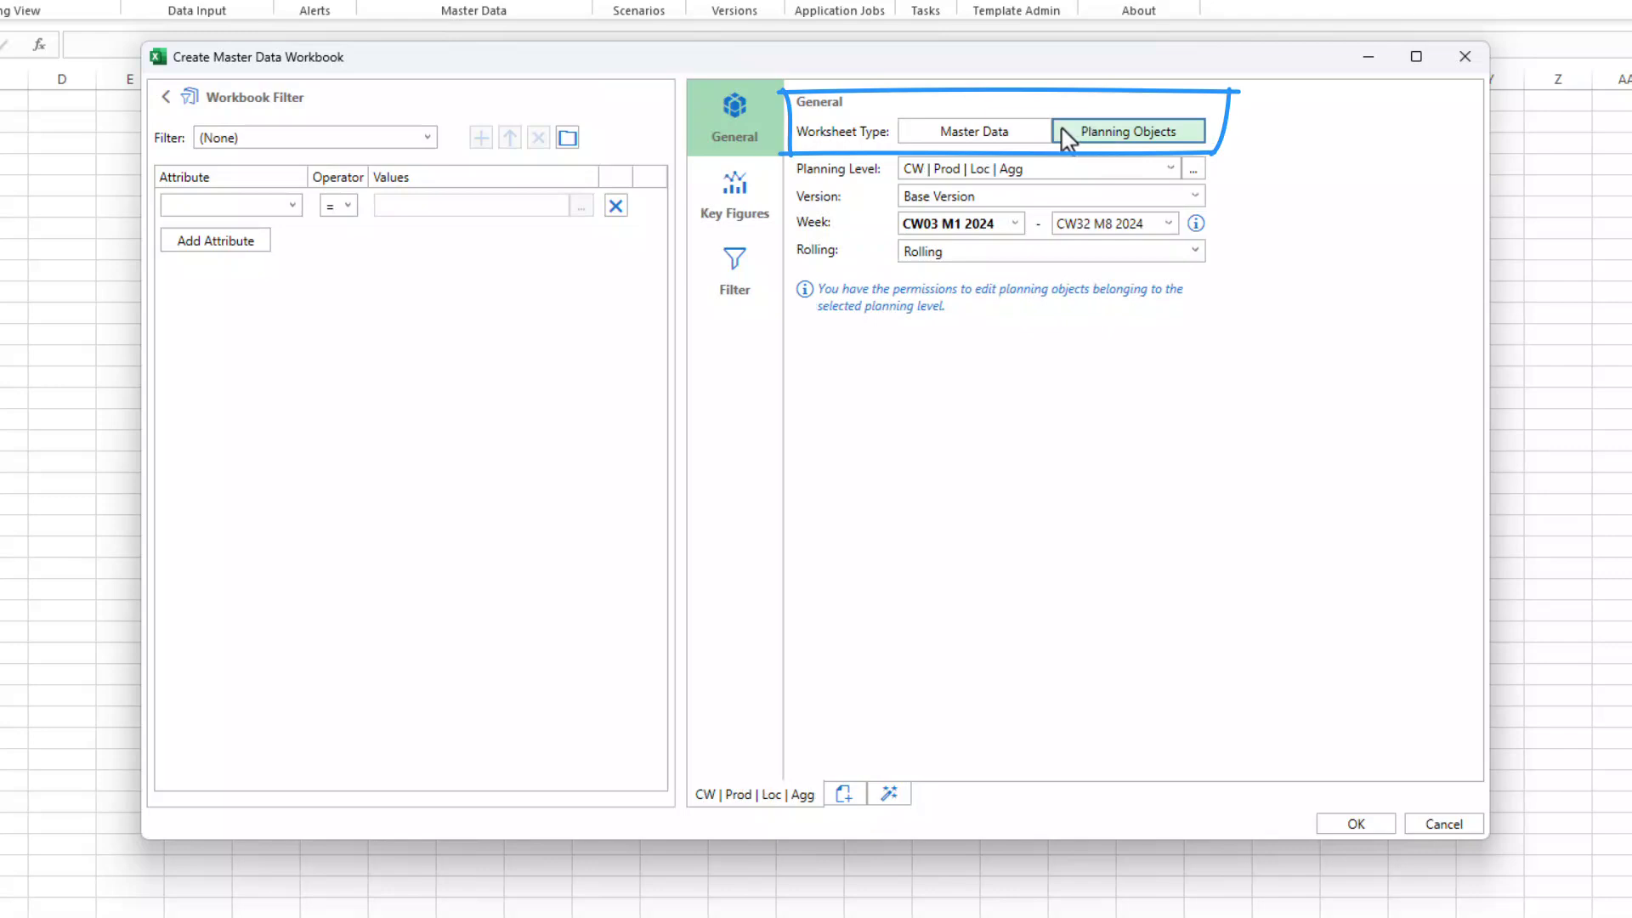
pyautogui.click(973, 131)
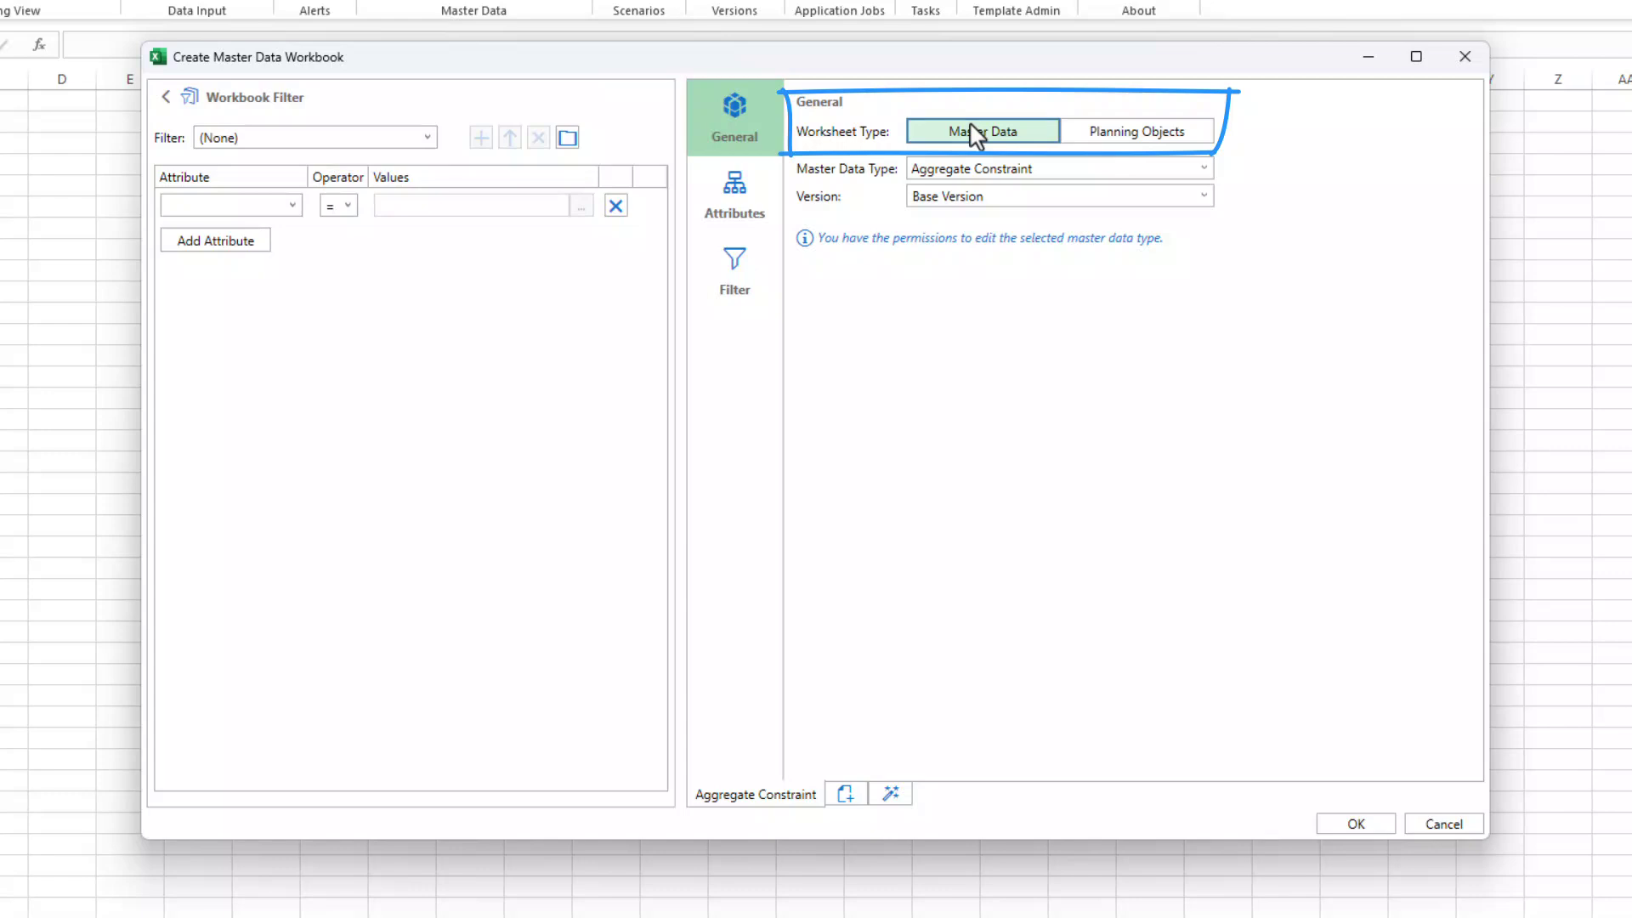
# Replace the master data type with Customer Product via its autocomplete suggestion
pyautogui.click(969, 168)
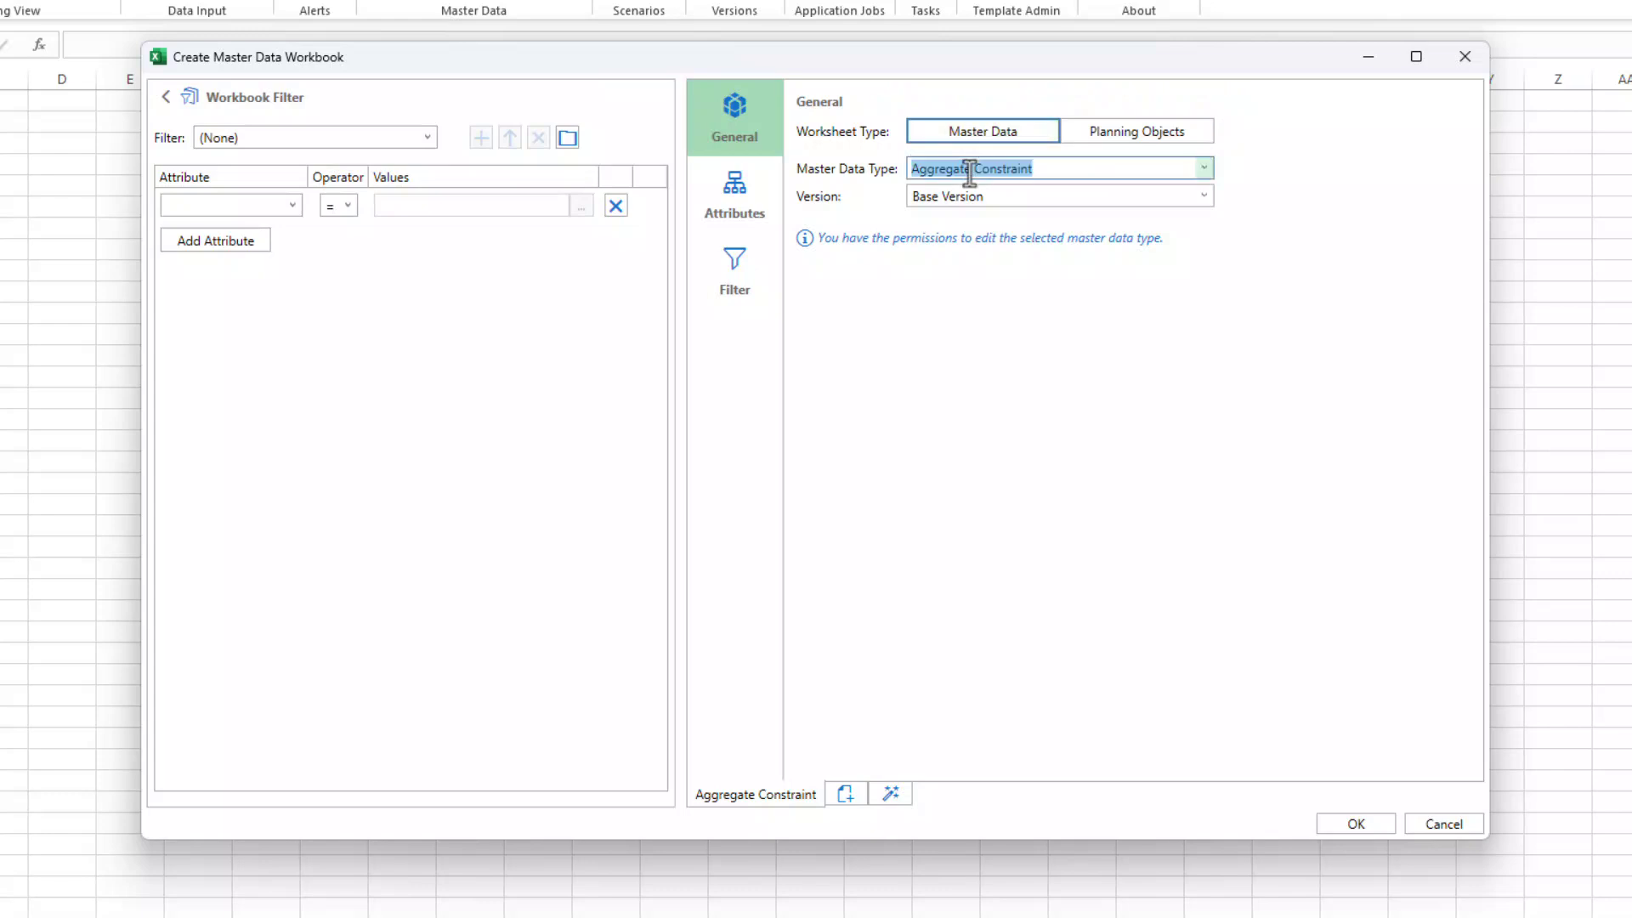
pyautogui.write('Customer')
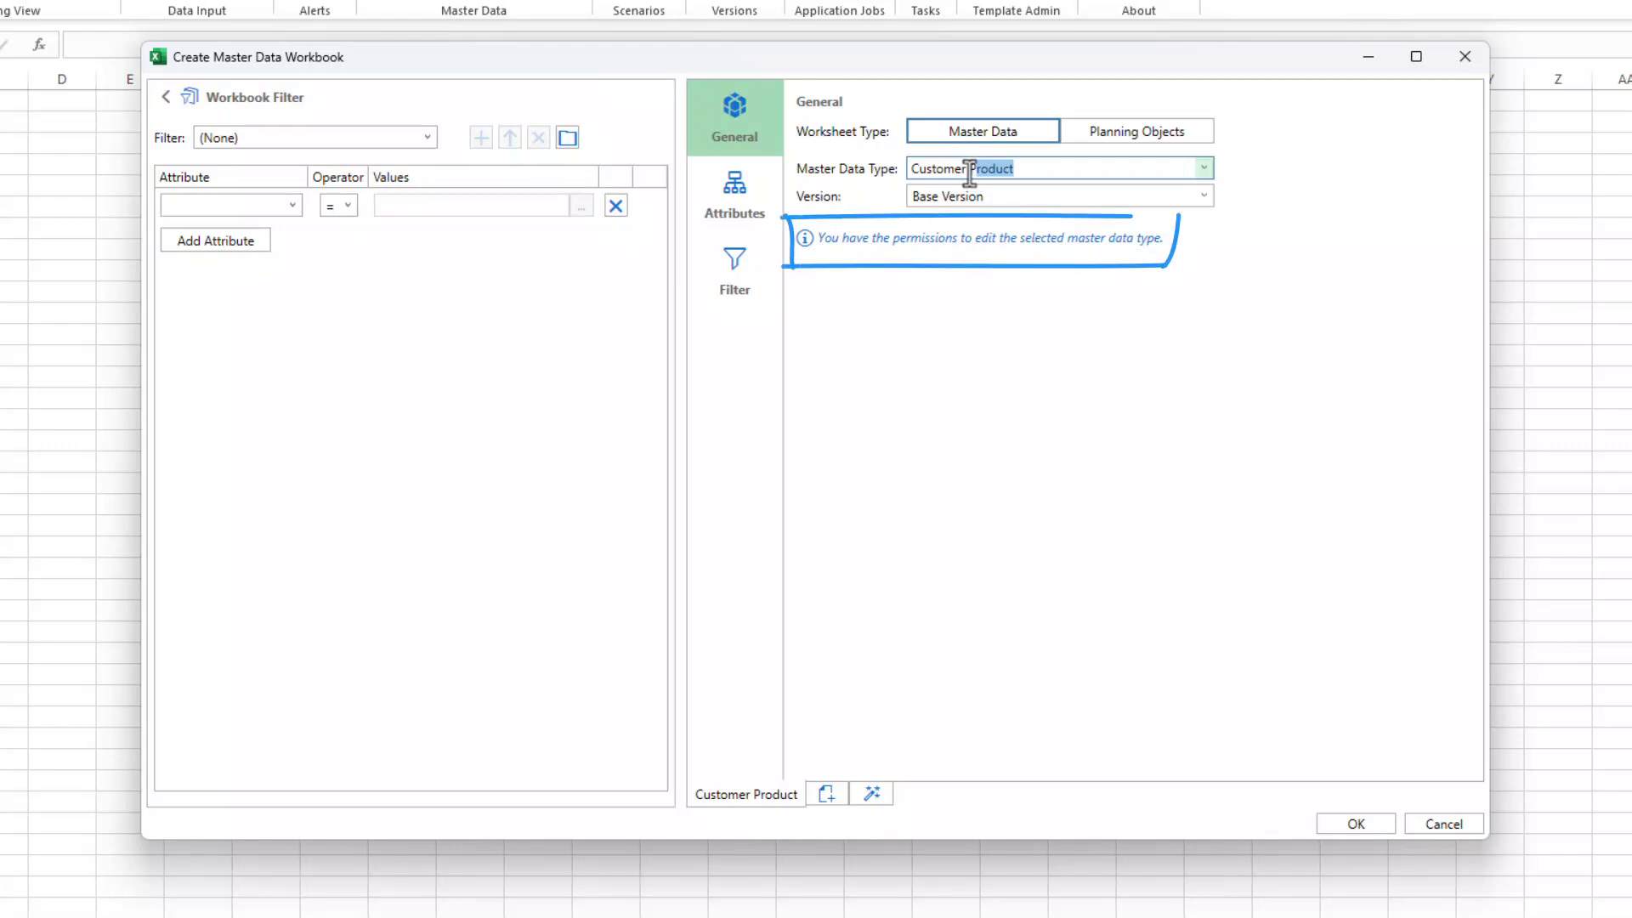
pyautogui.write('P')
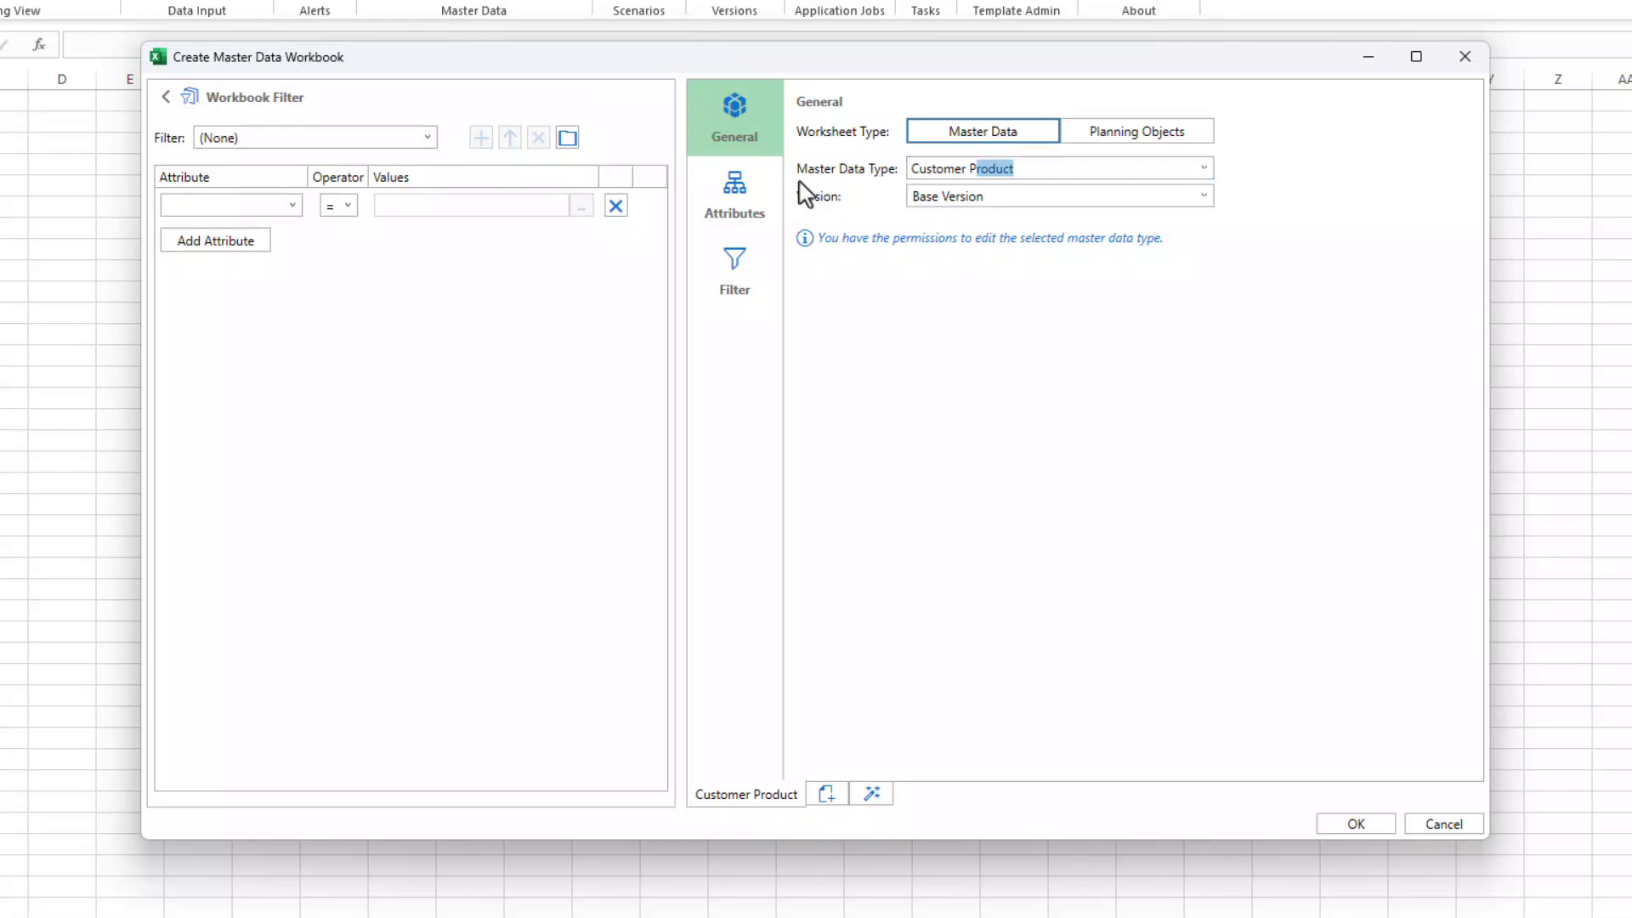
# Remove the cost policy, shelf life and cost rate attributes, and order Market Segment before Frozen Horizon
pyautogui.click(736, 195)
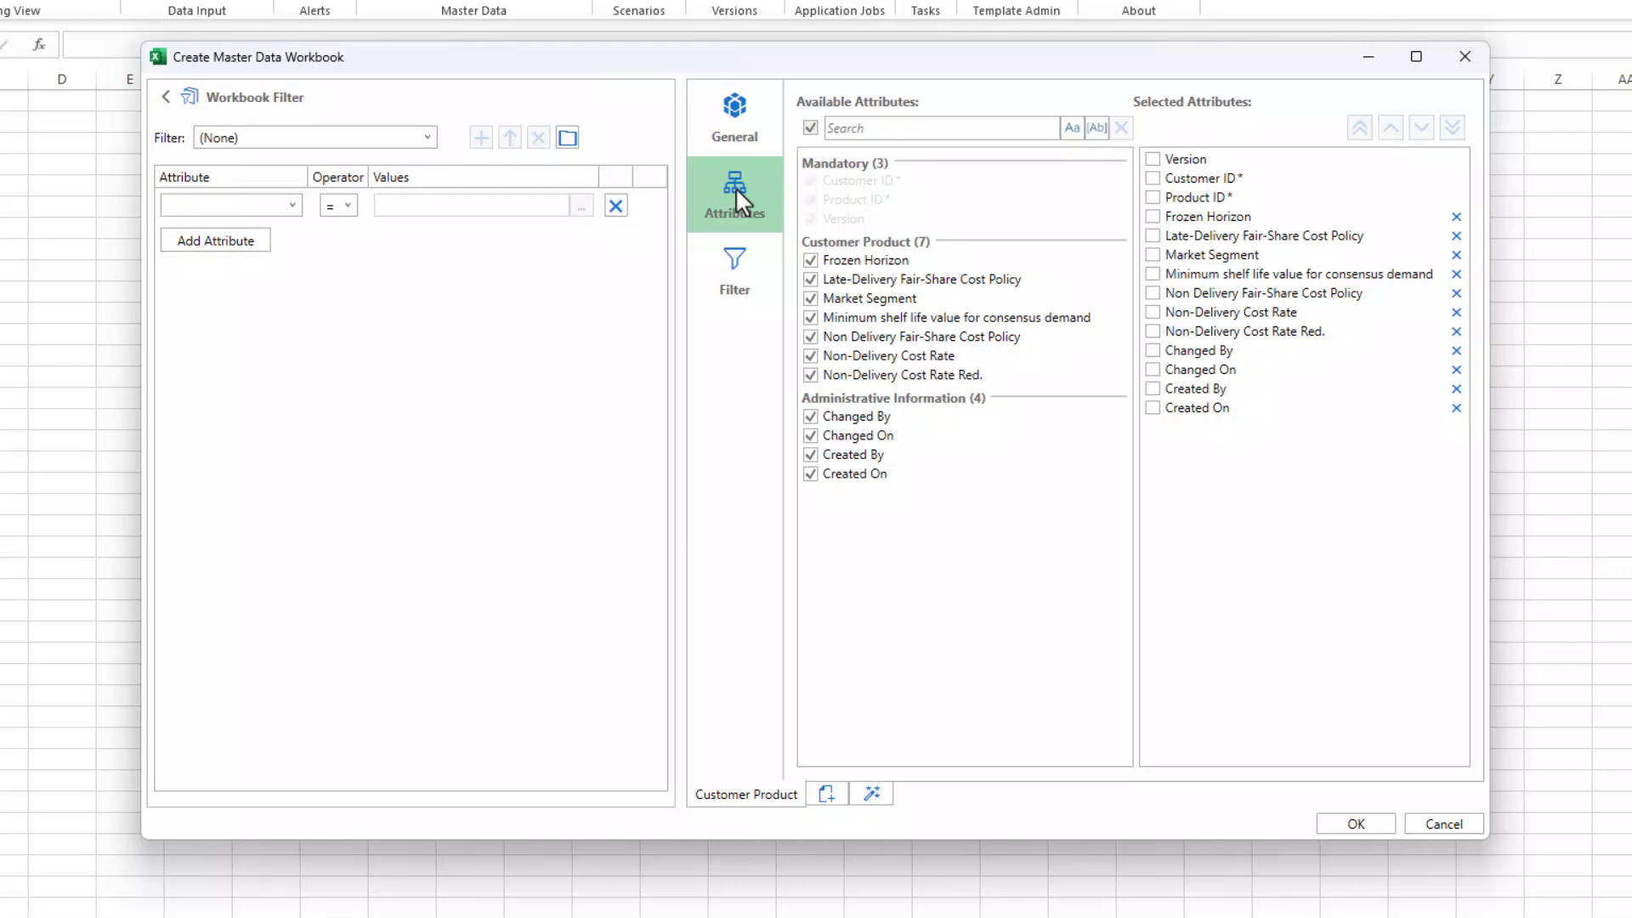
pyautogui.click(811, 280)
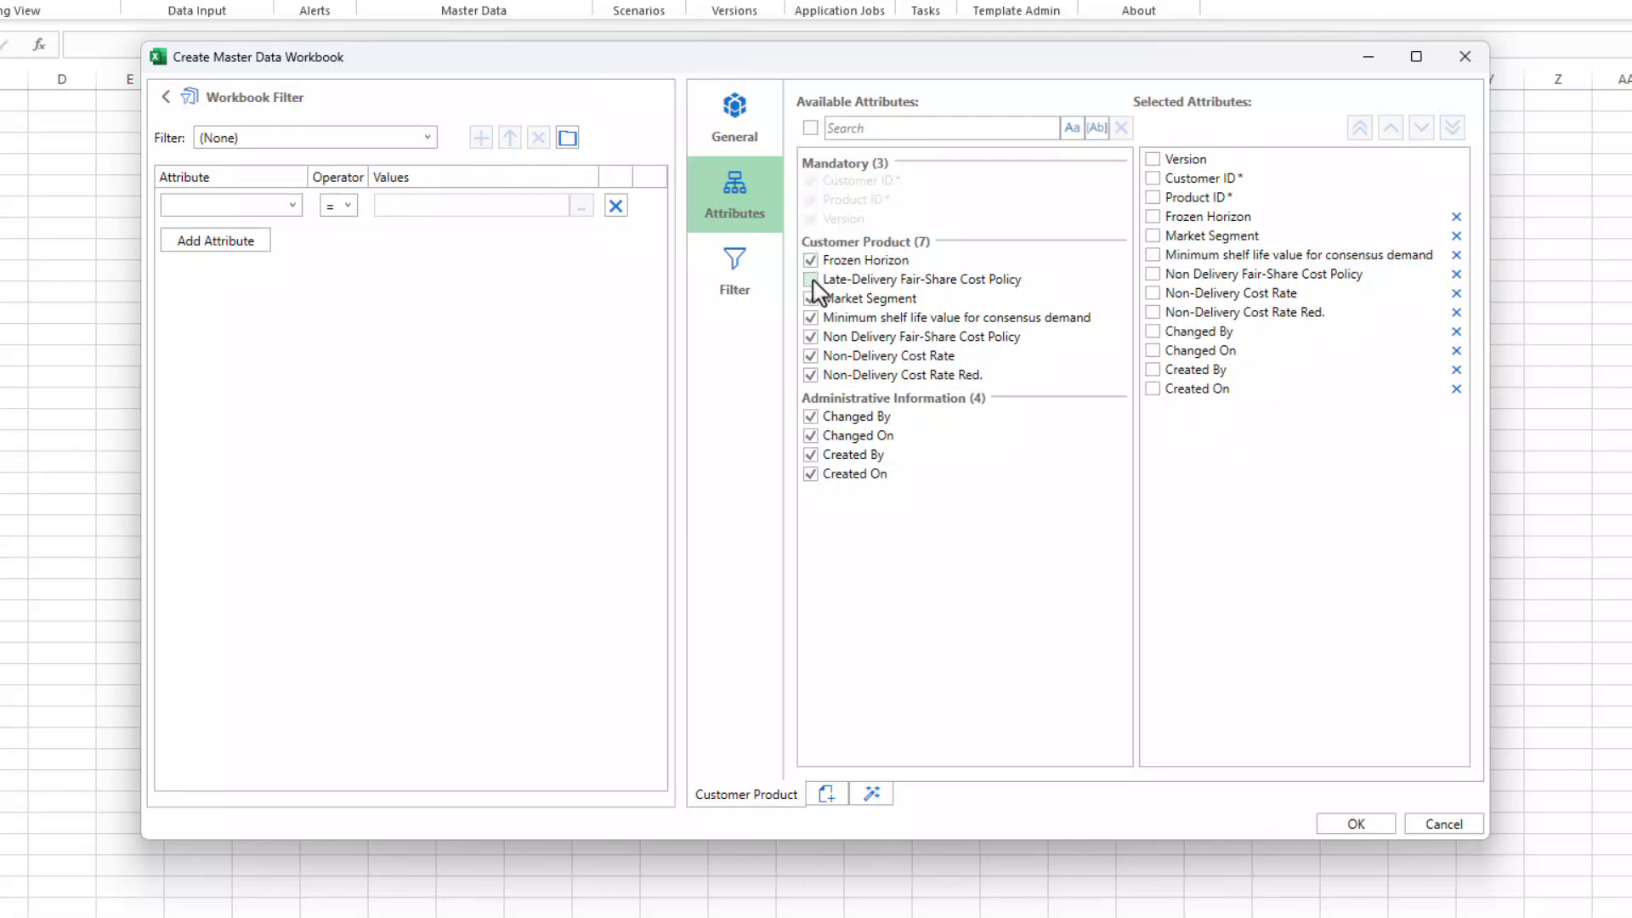
pyautogui.click(811, 317)
pyautogui.click(811, 336)
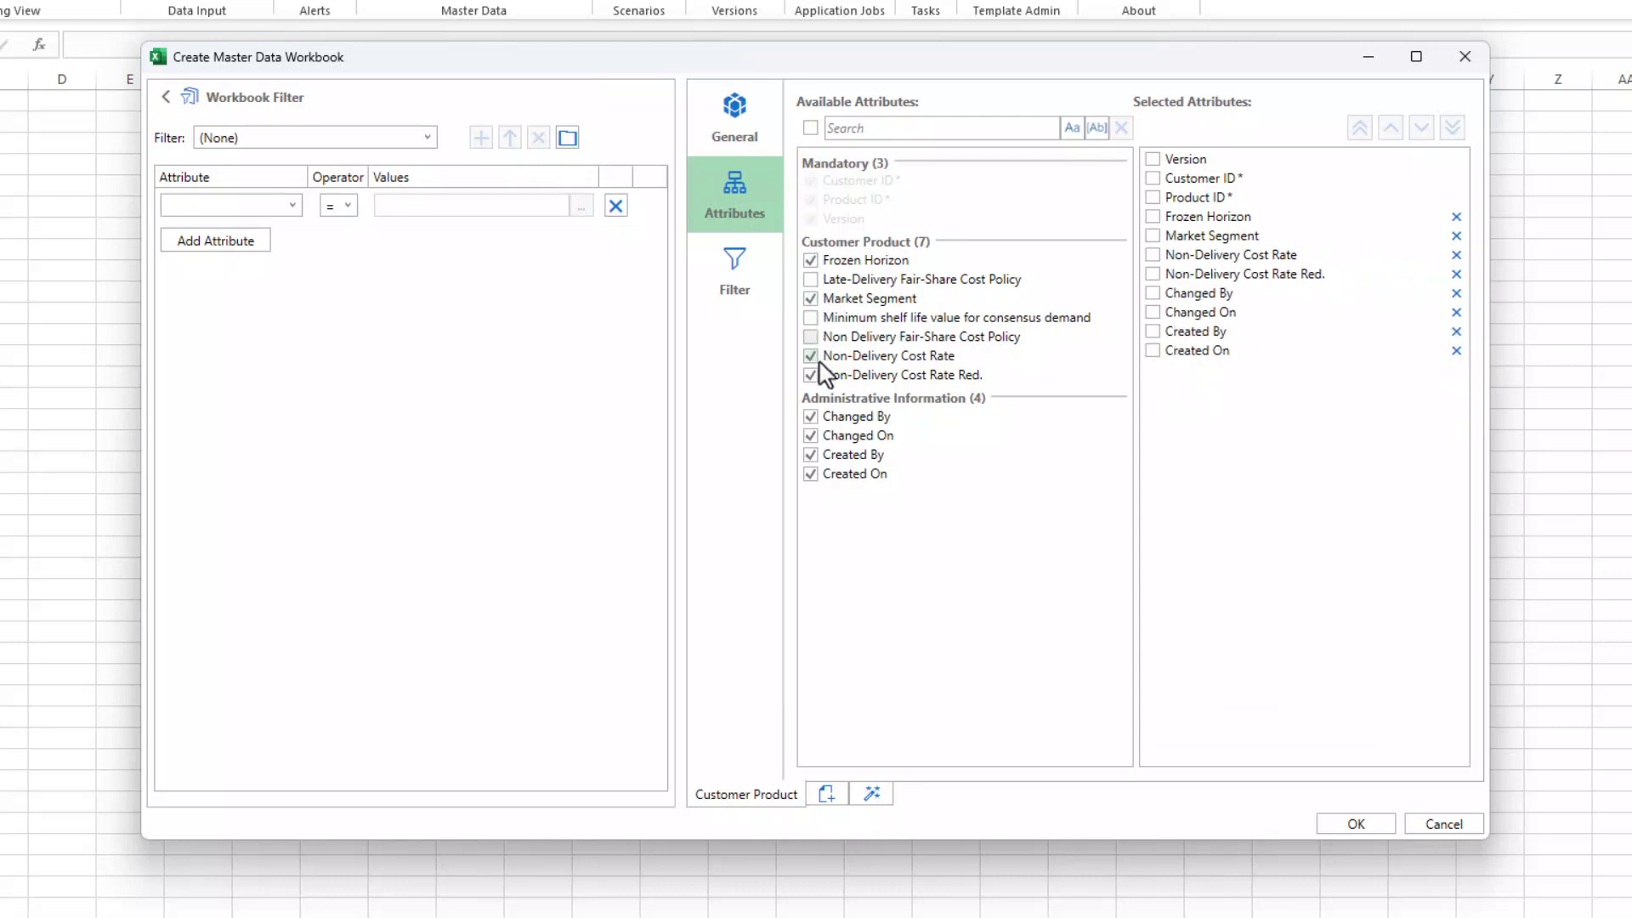
pyautogui.click(810, 355)
pyautogui.click(811, 375)
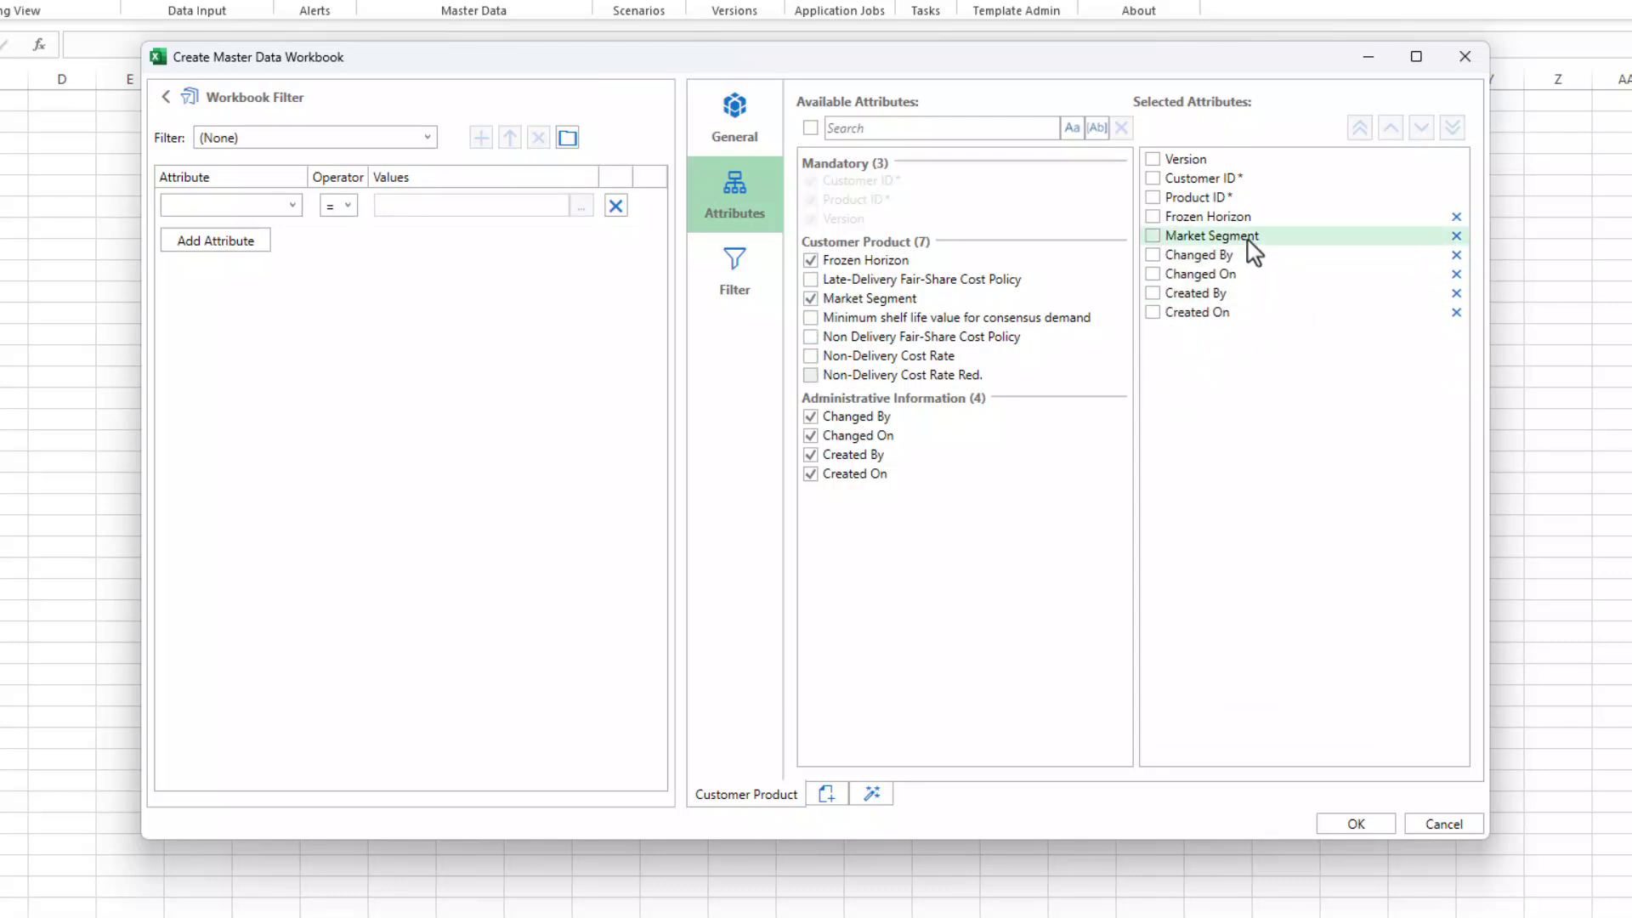
pyautogui.moveTo(1254, 248); pyautogui.dragTo(1256, 224)
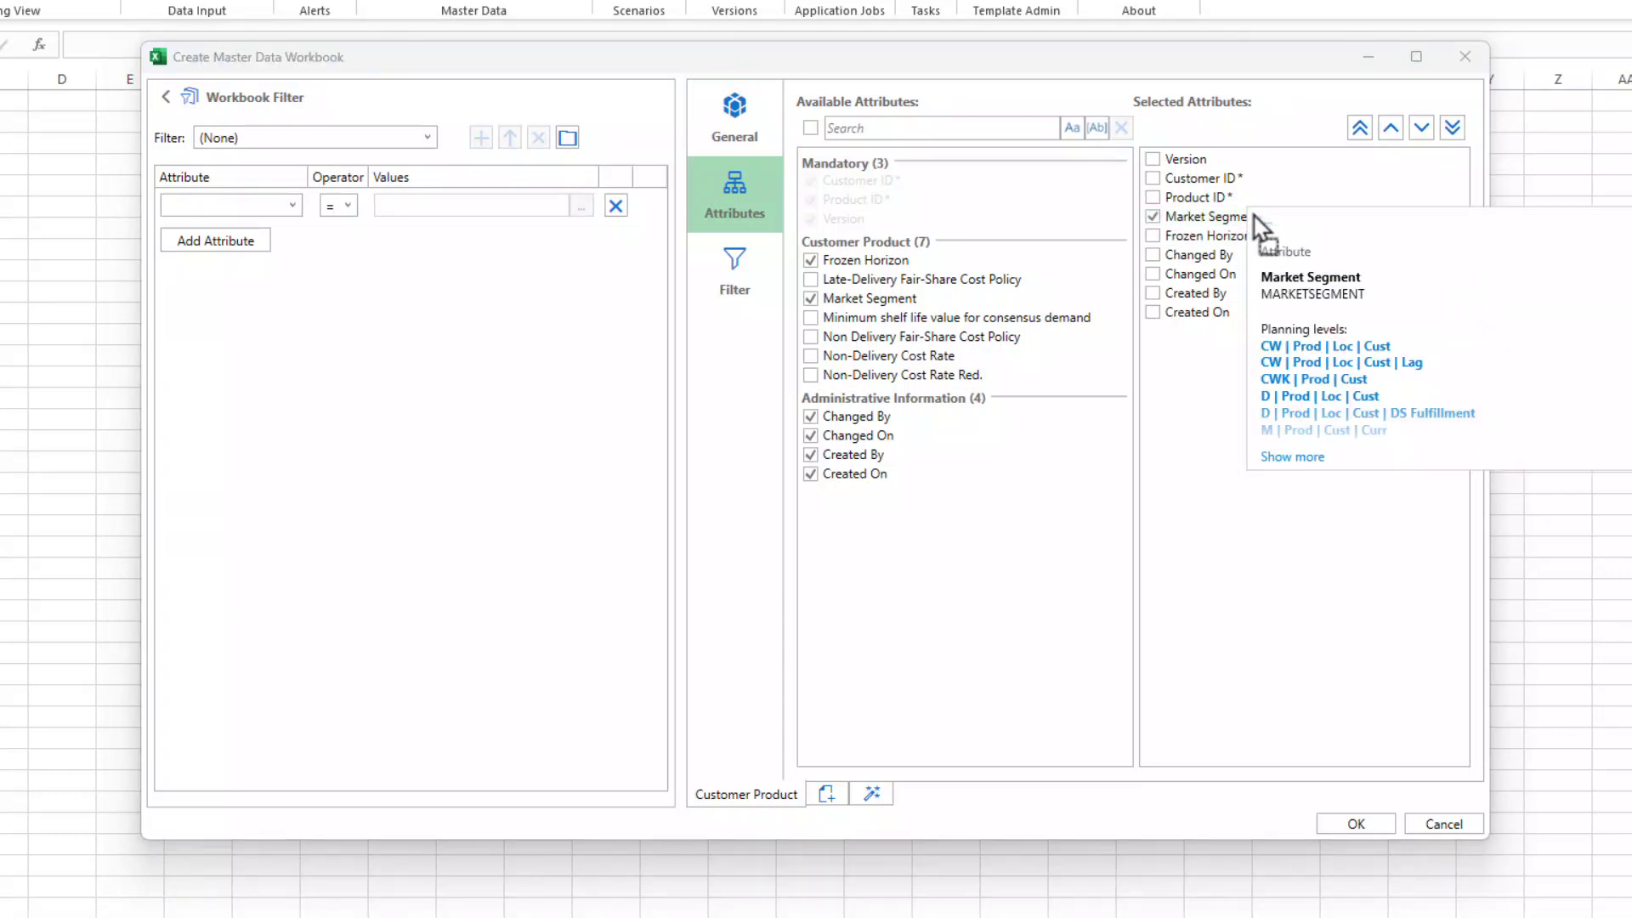
# Apply the saved My Customer Products workbook filter (Product Group HEADPHONES)
pyautogui.click(751, 256)
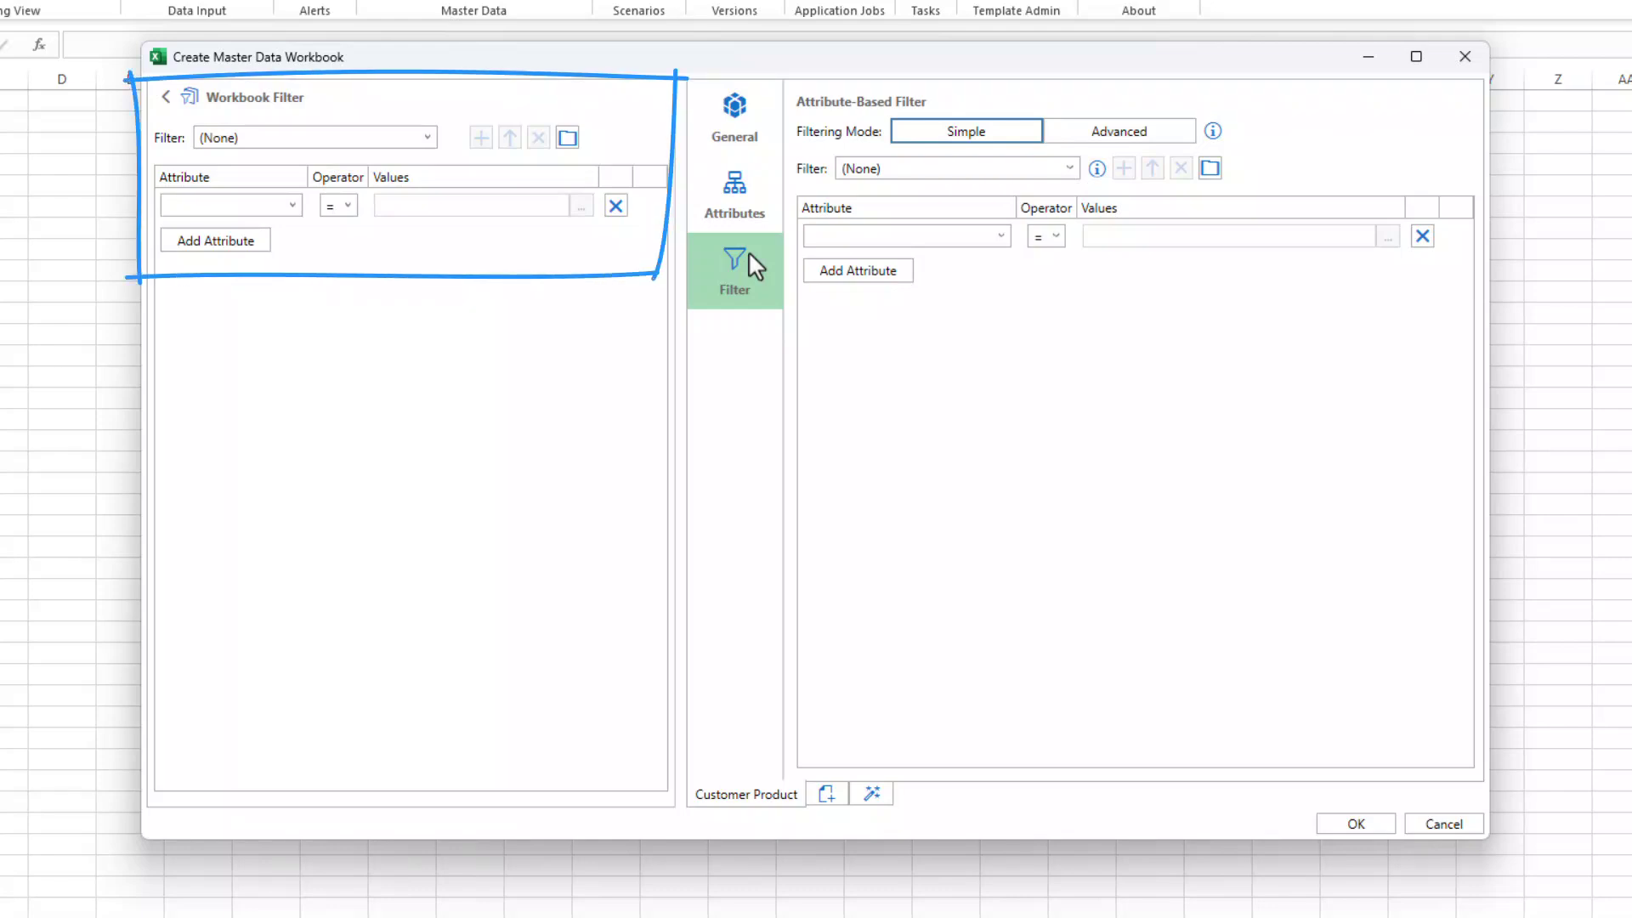
pyautogui.click(429, 141)
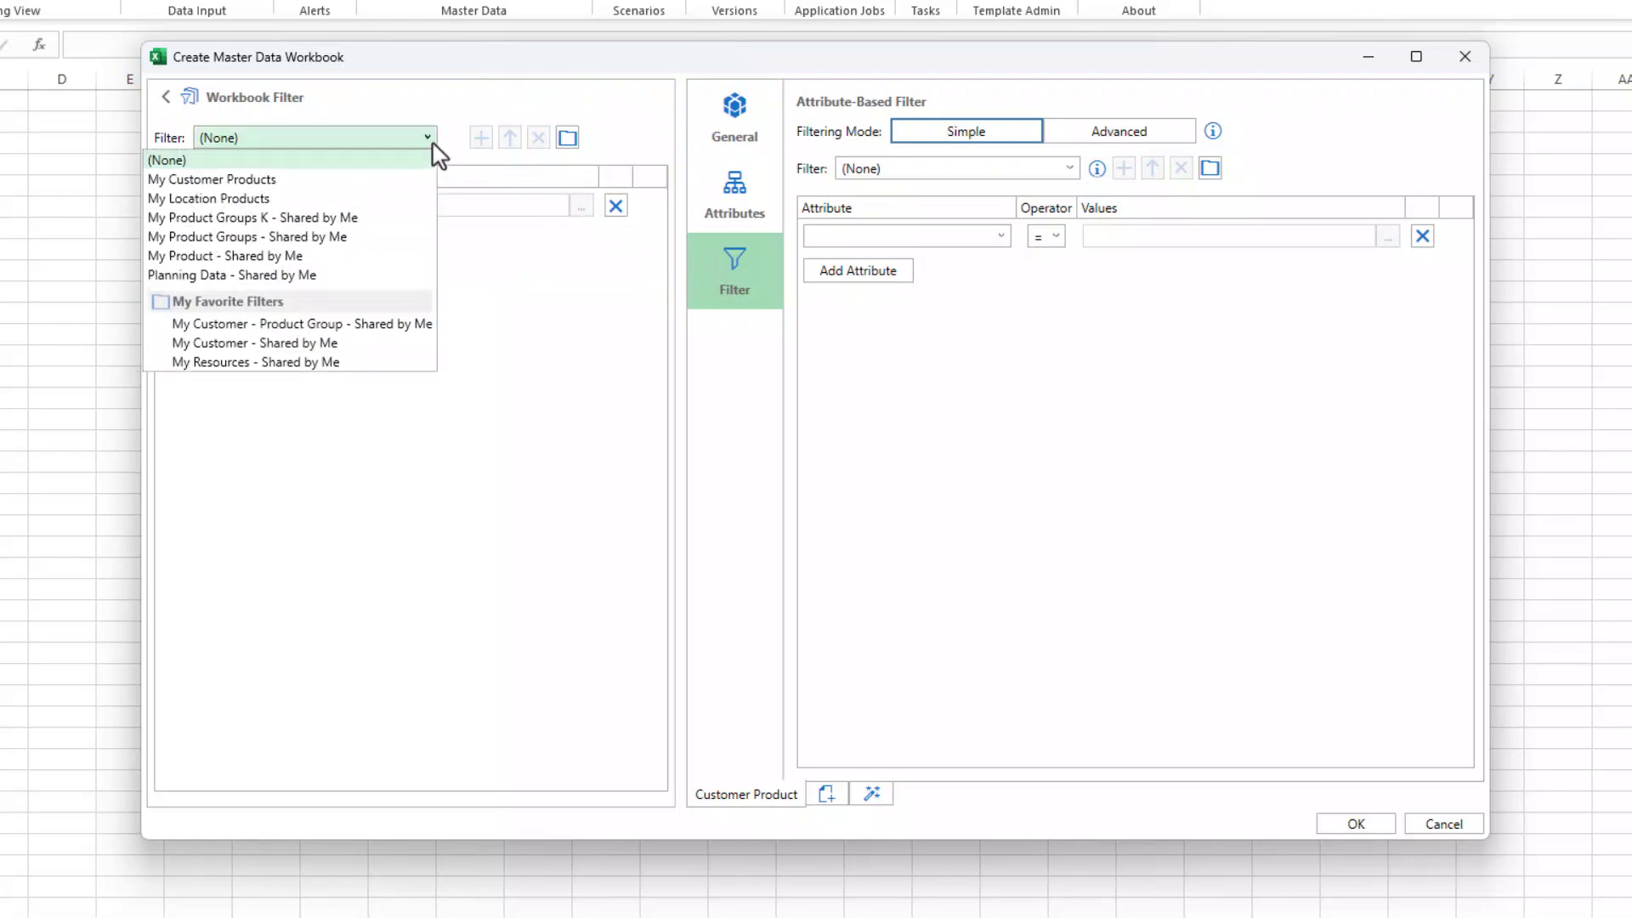
pyautogui.click(408, 185)
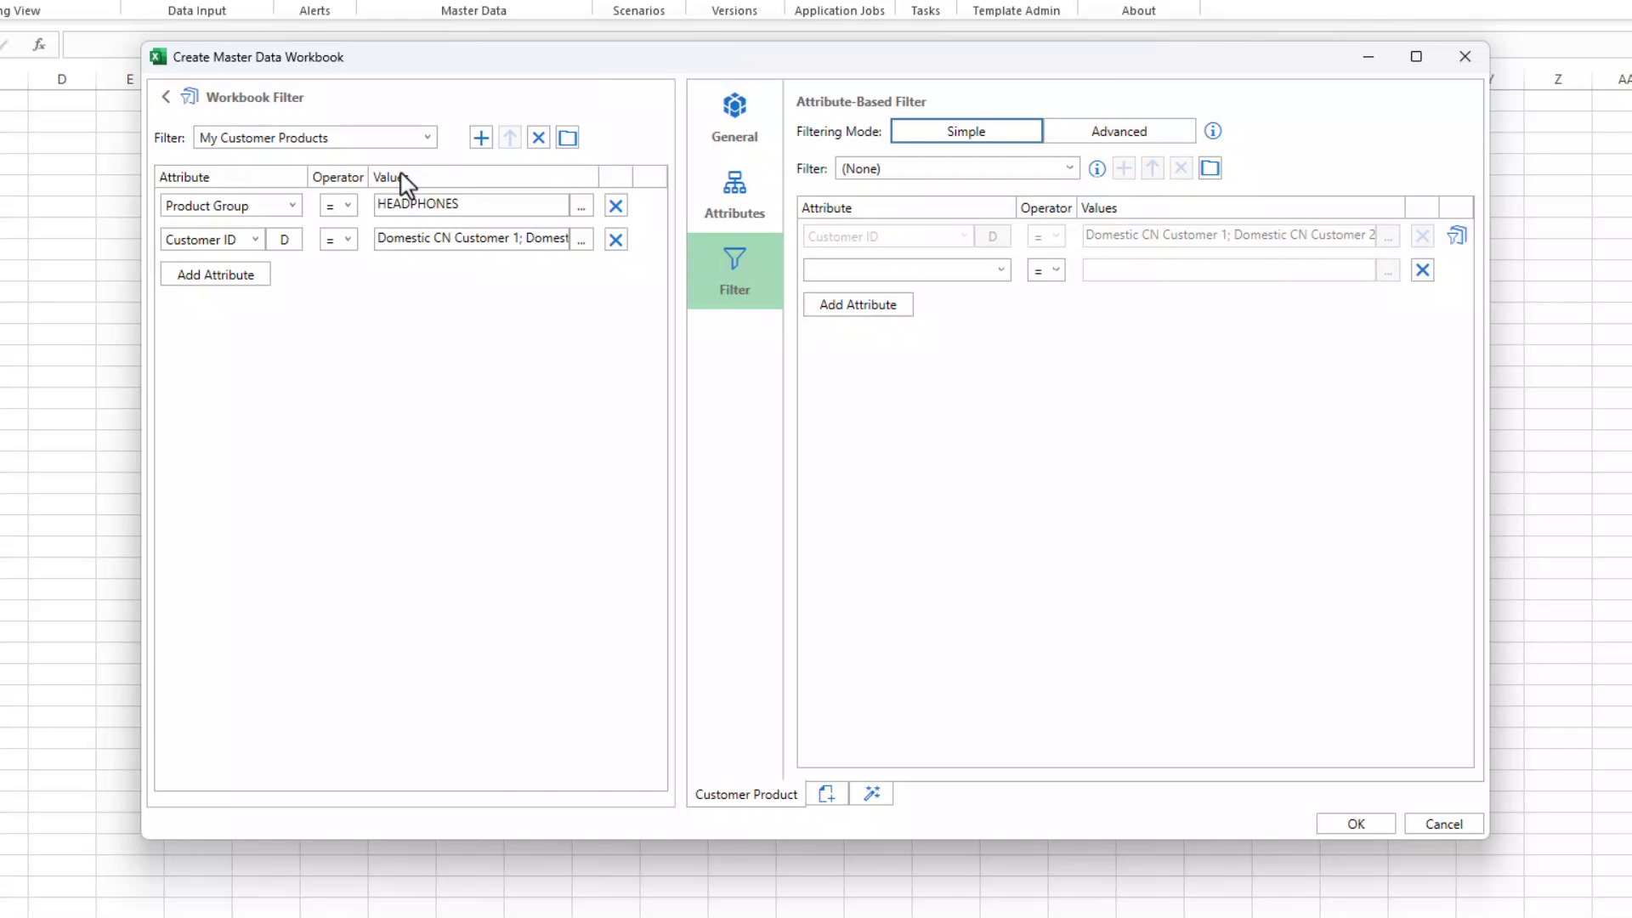
pyautogui.click(1131, 136)
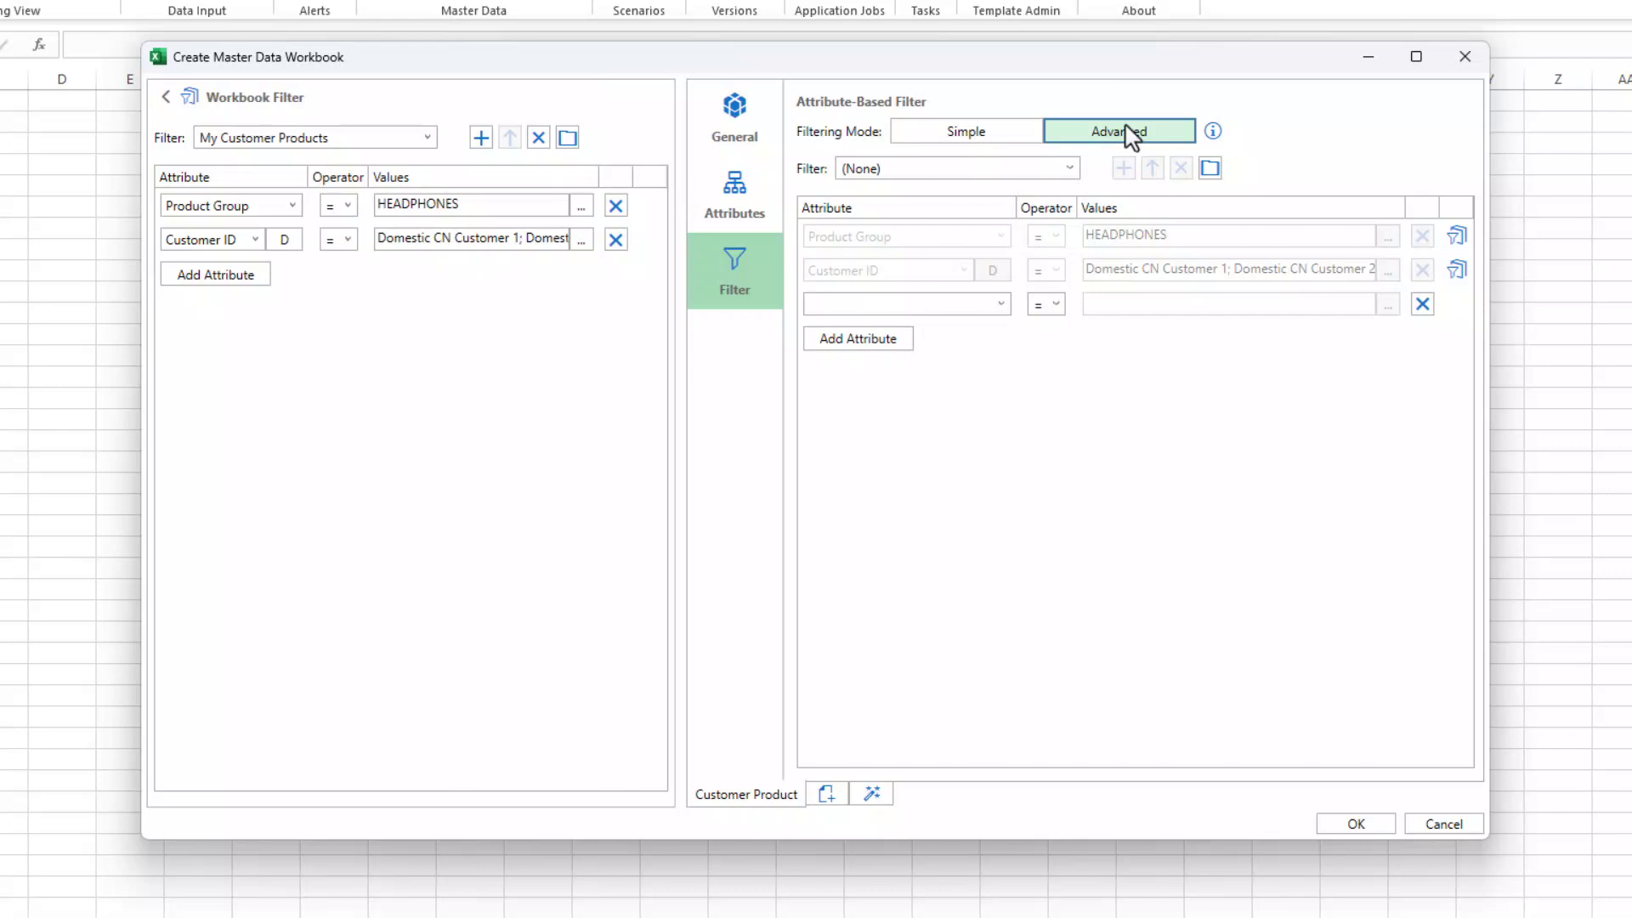
pyautogui.click(1003, 134)
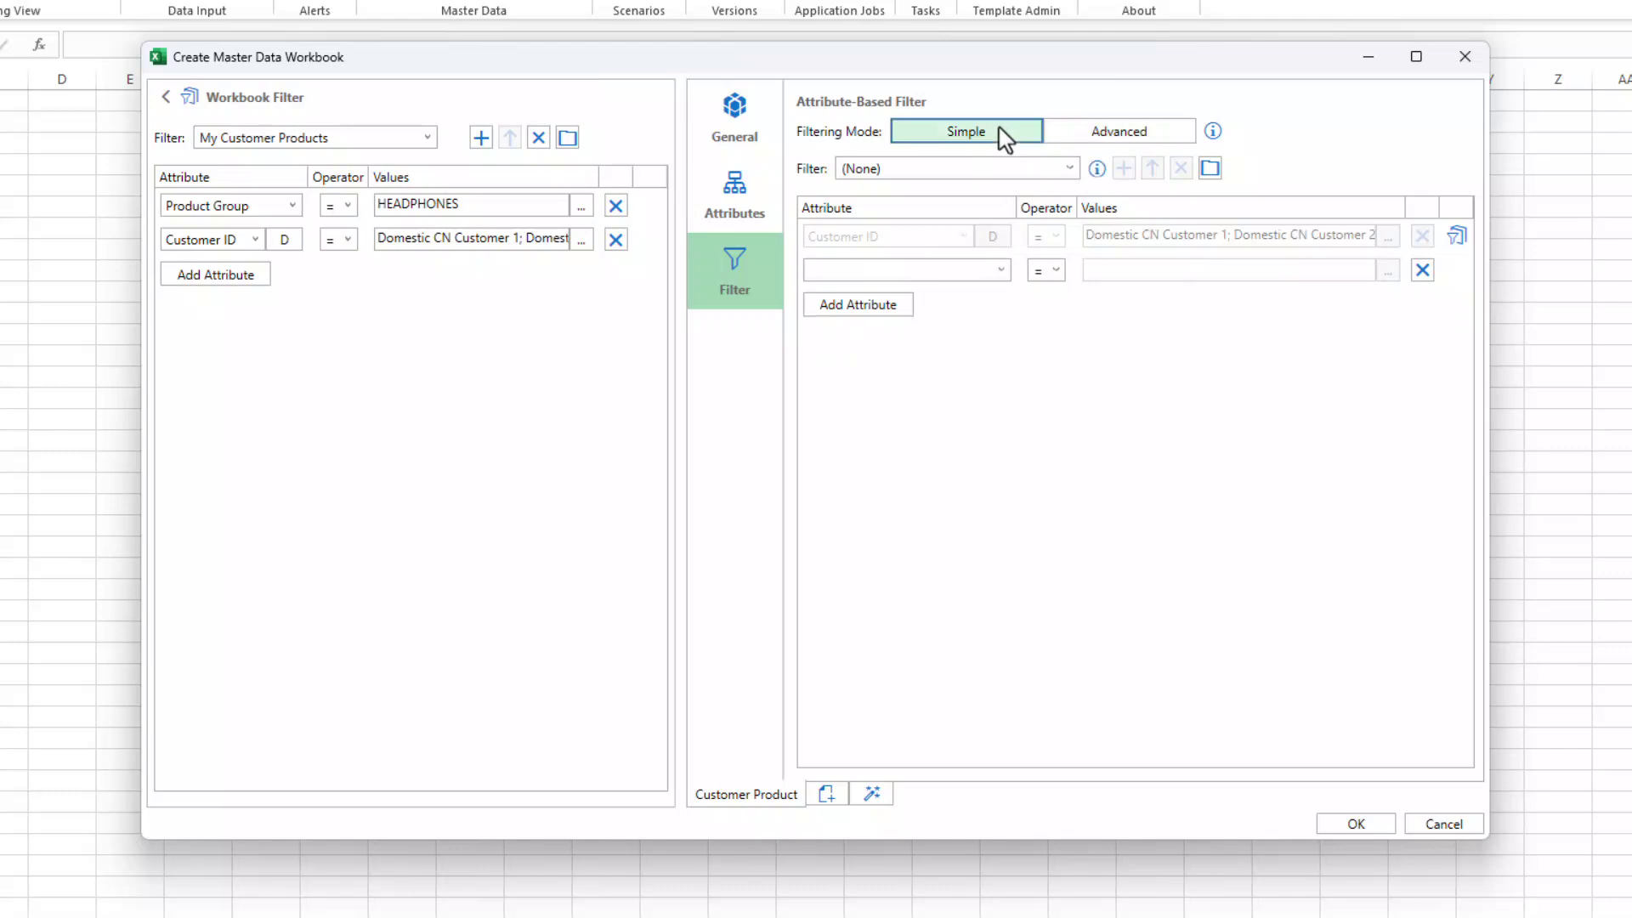
# Add a second worksheet of type Planning Objects and launch the planning level lookup by key figure
pyautogui.click(825, 798)
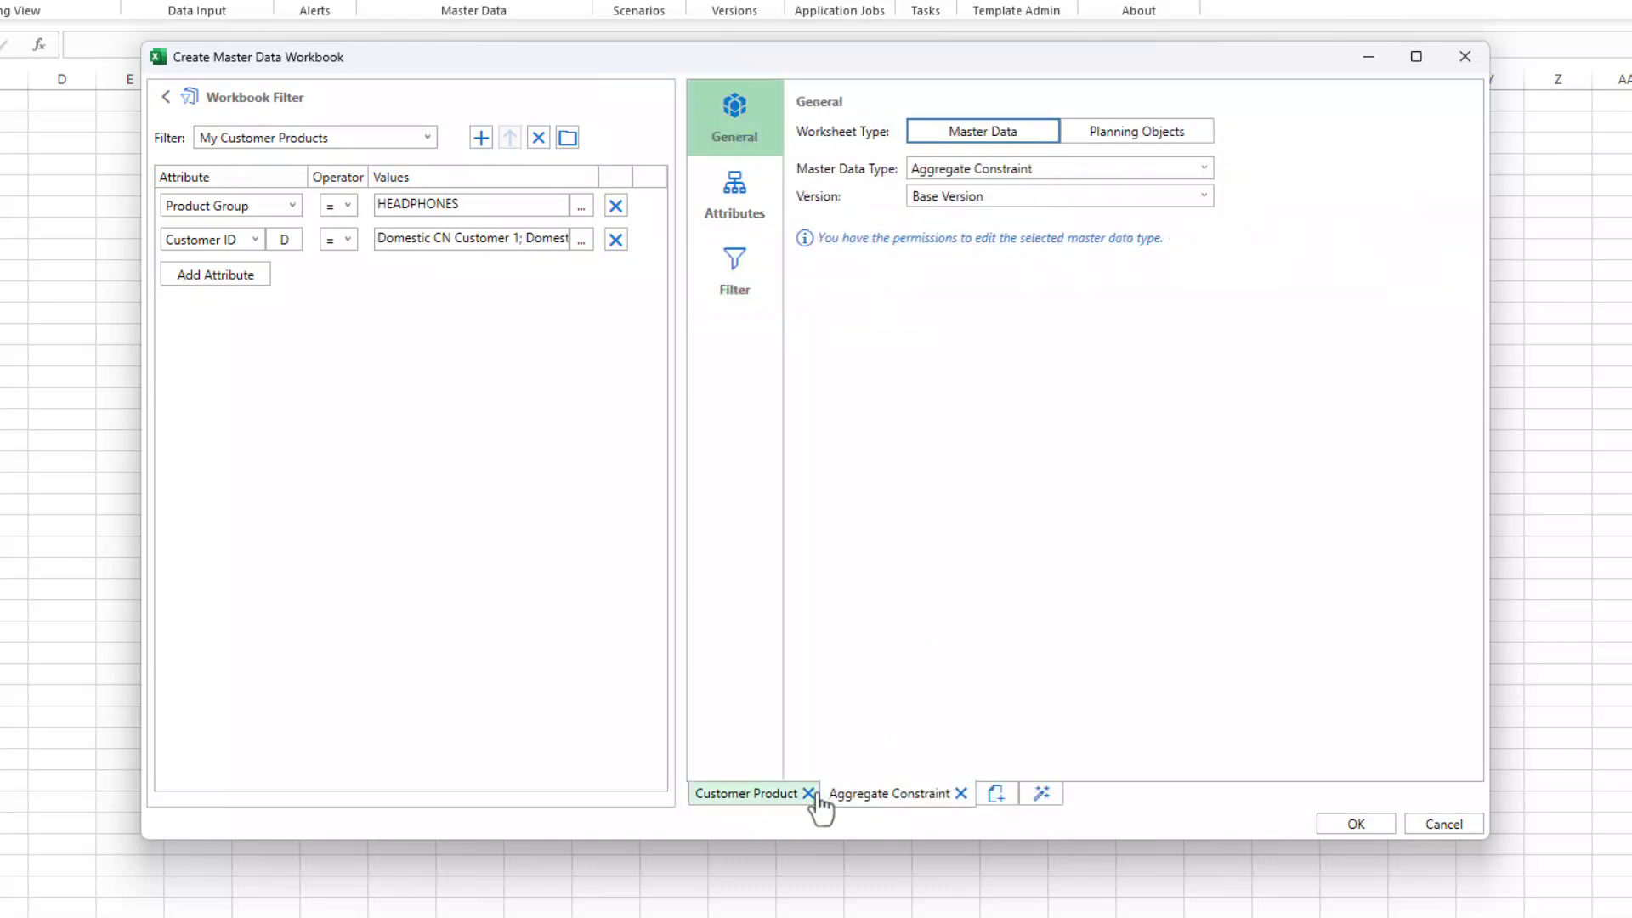
pyautogui.click(1142, 135)
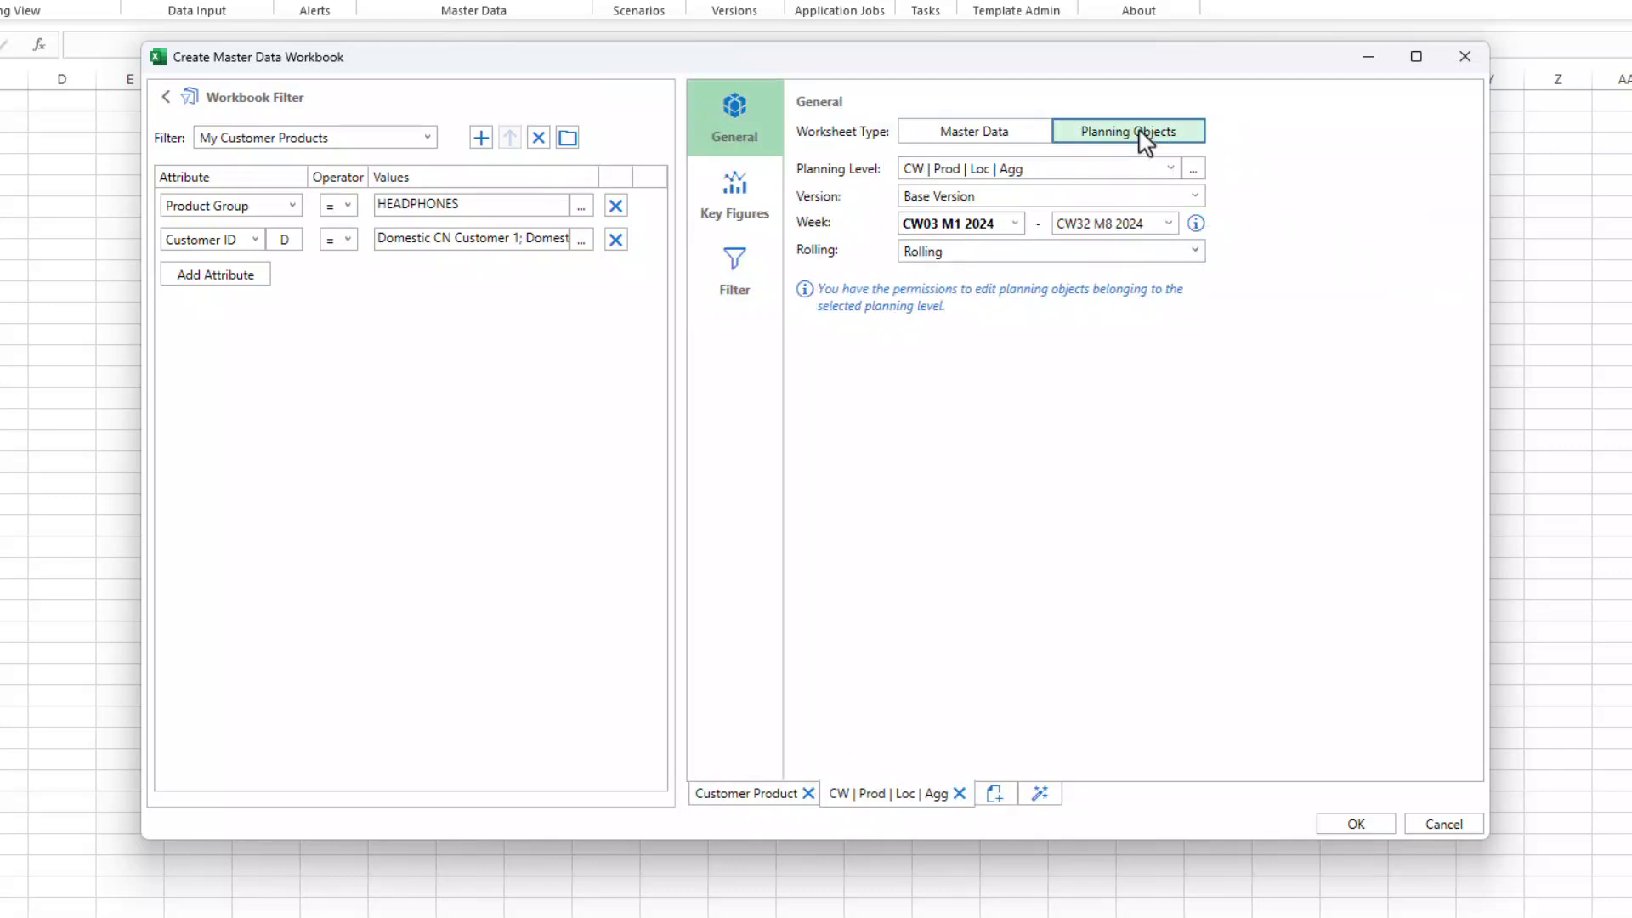
pyautogui.click(1193, 168)
# Search 'consensus' and choose Consensus Demand's planning level, TW | Prod | Cust
pyautogui.click(678, 285)
pyautogui.write('consensus')
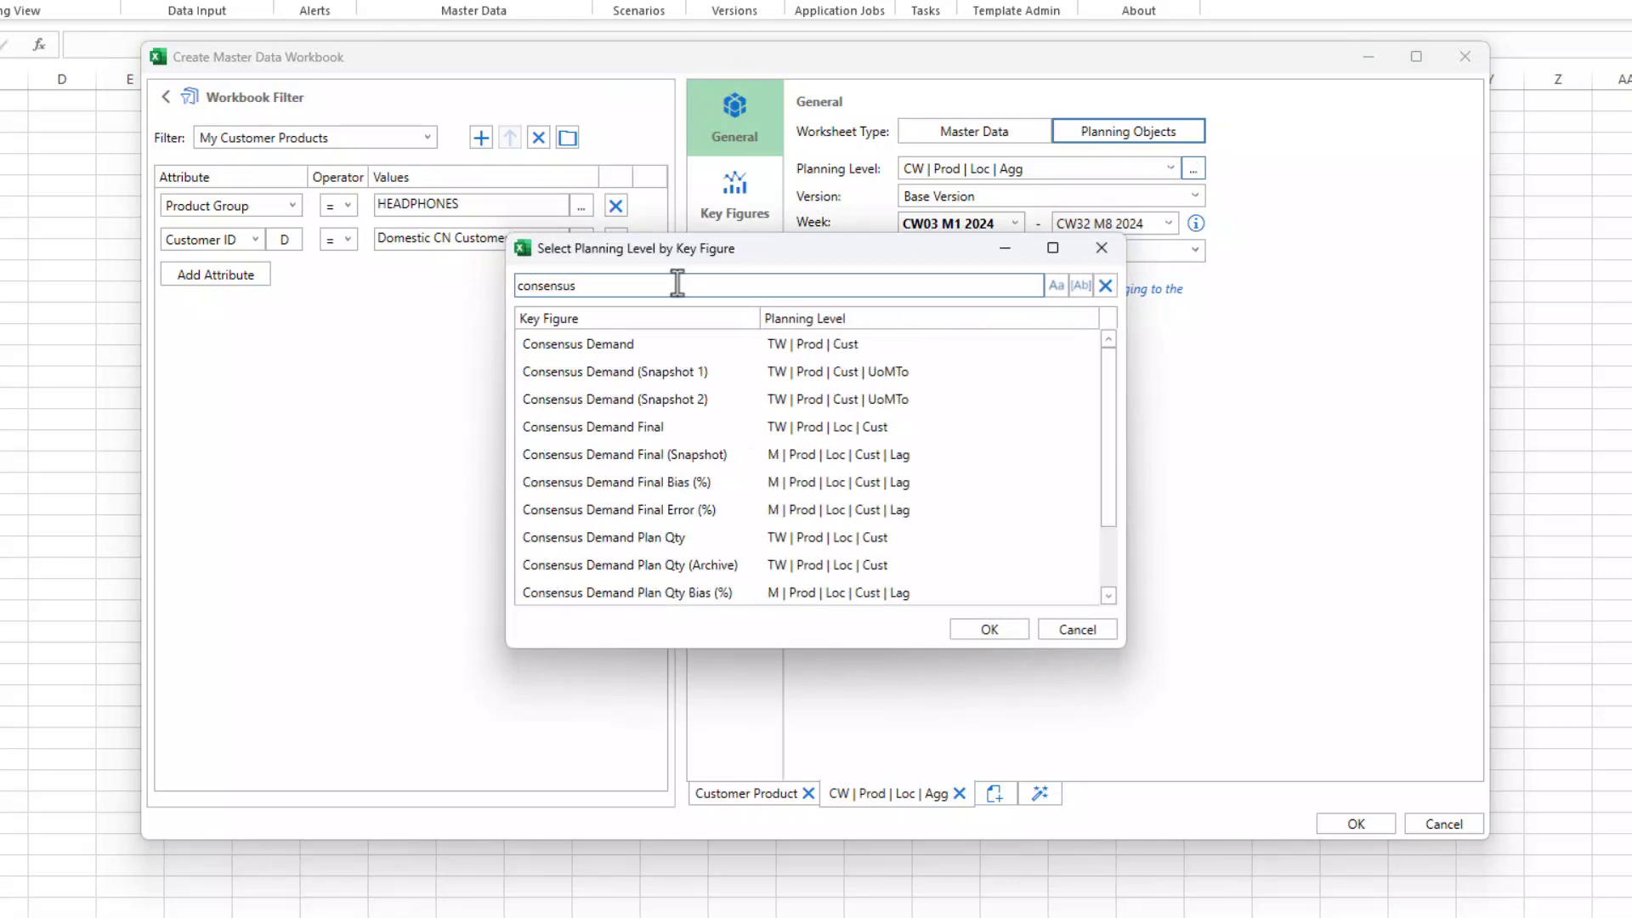
pyautogui.click(685, 343)
pyautogui.click(989, 629)
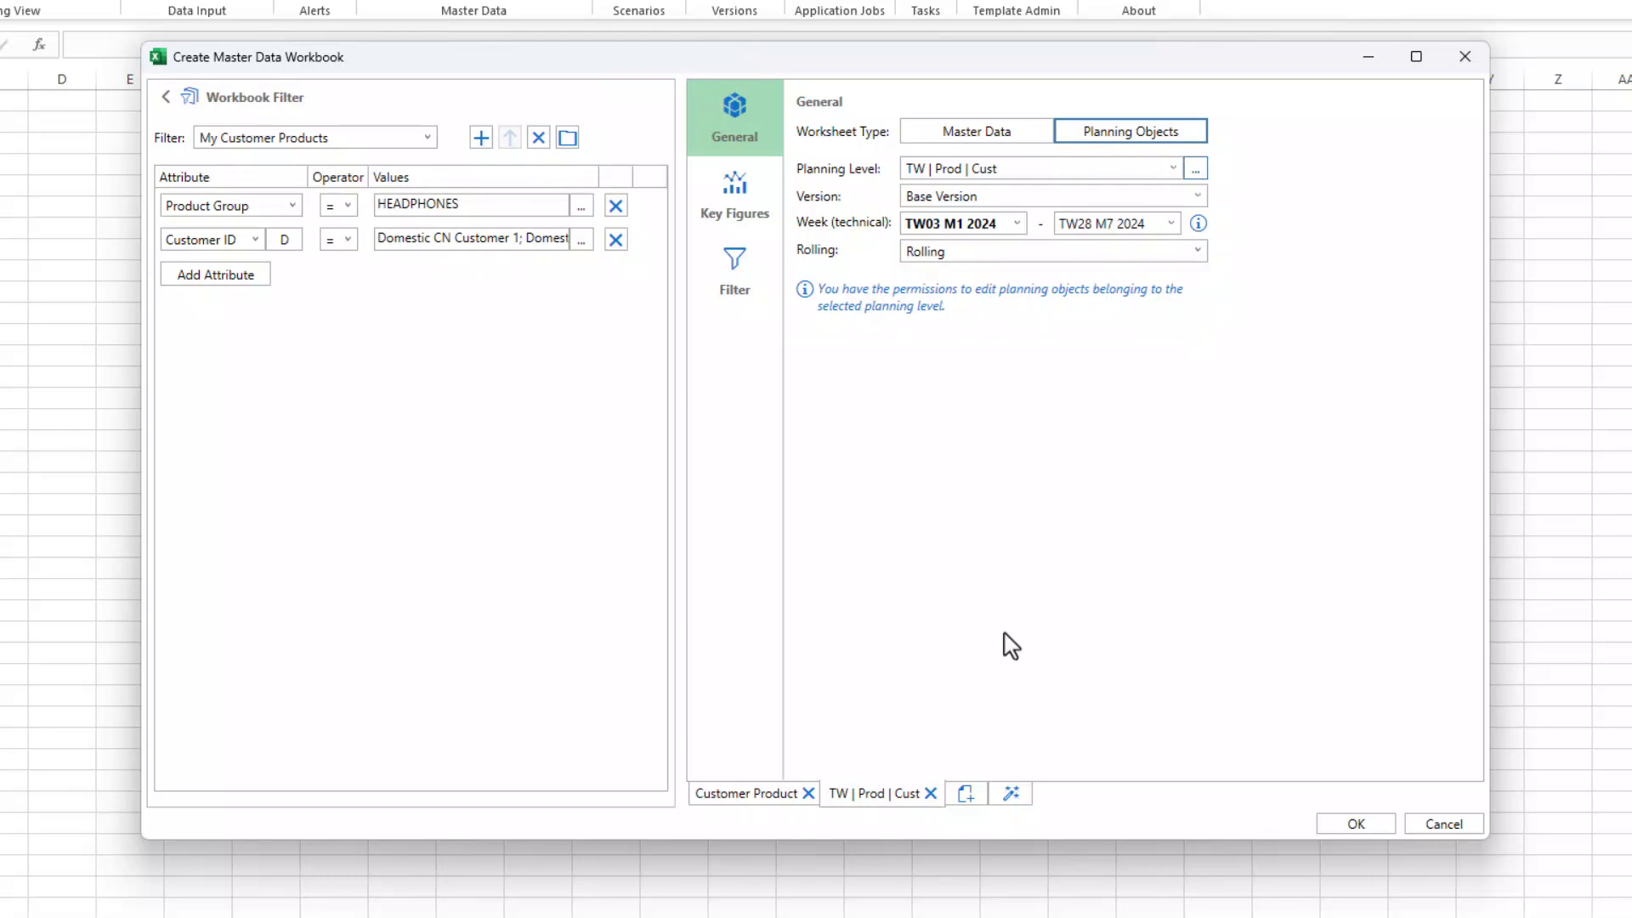
# Keep only Consensus Demand and Customer Demand Delivered Late as key figures, check the filter, and create the workbook
pyautogui.click(746, 199)
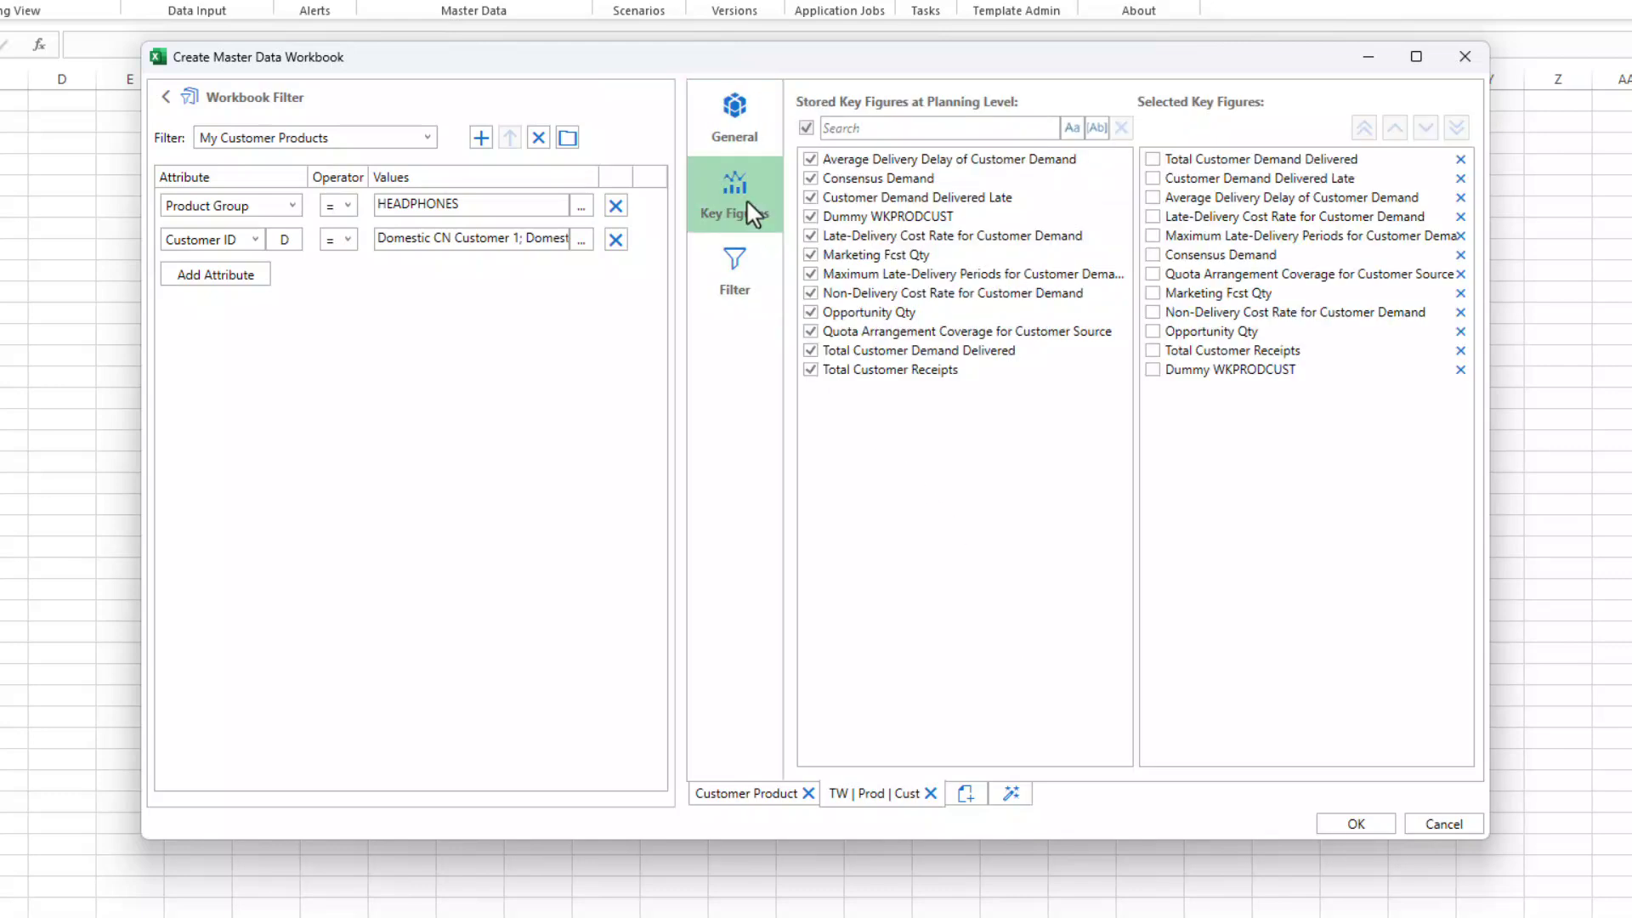
pyautogui.click(806, 127)
pyautogui.click(811, 178)
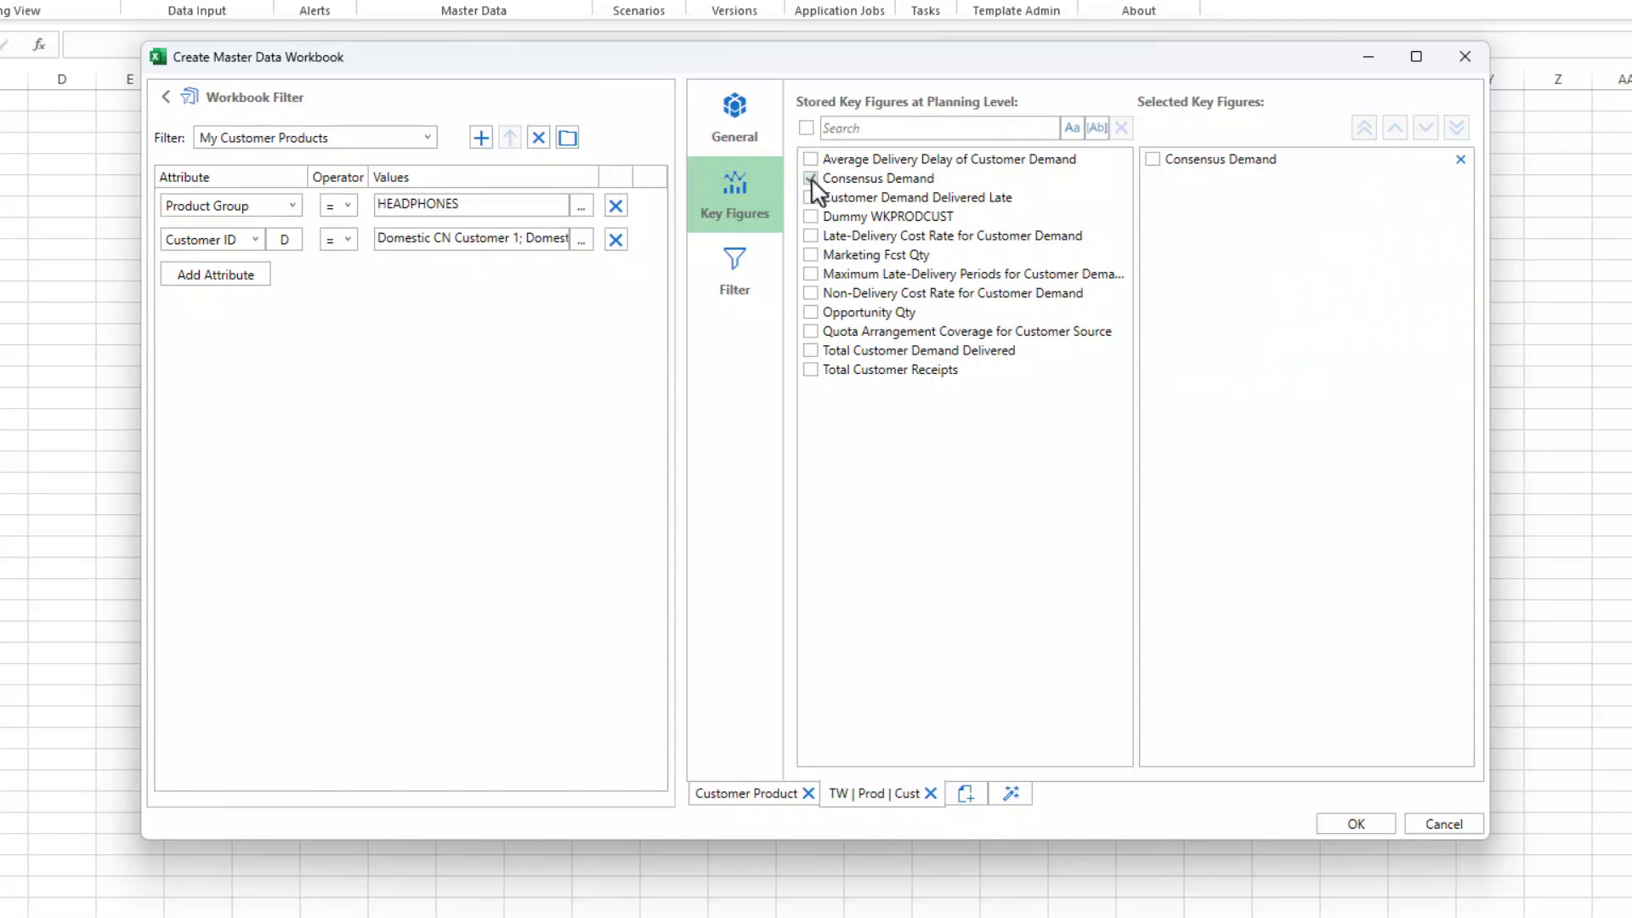
pyautogui.click(811, 198)
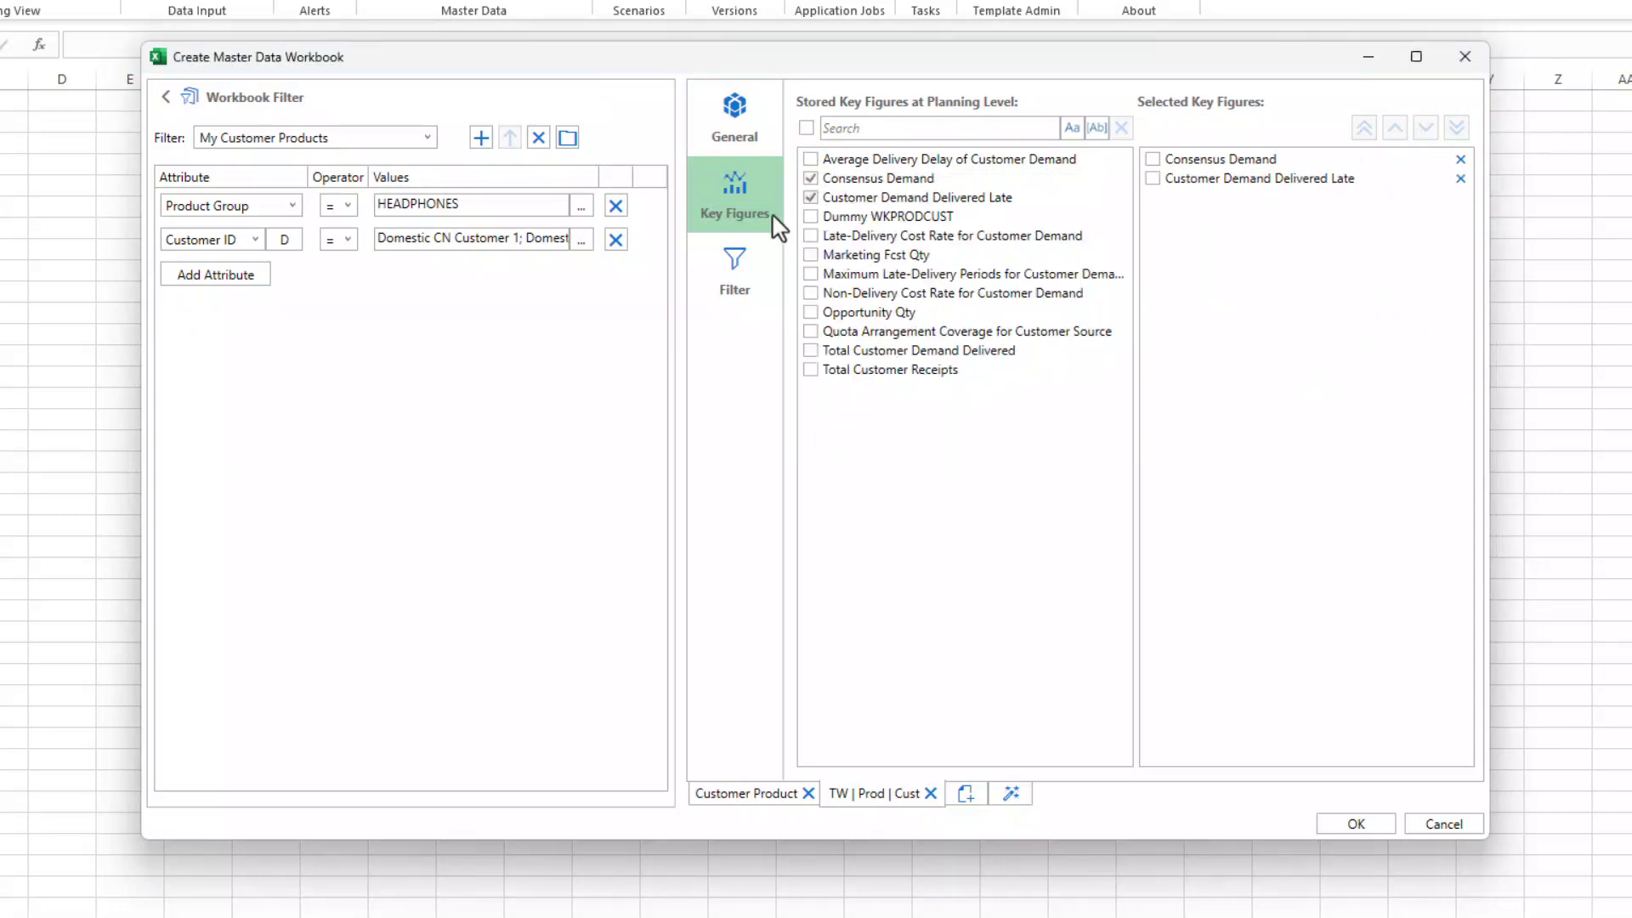
pyautogui.click(748, 273)
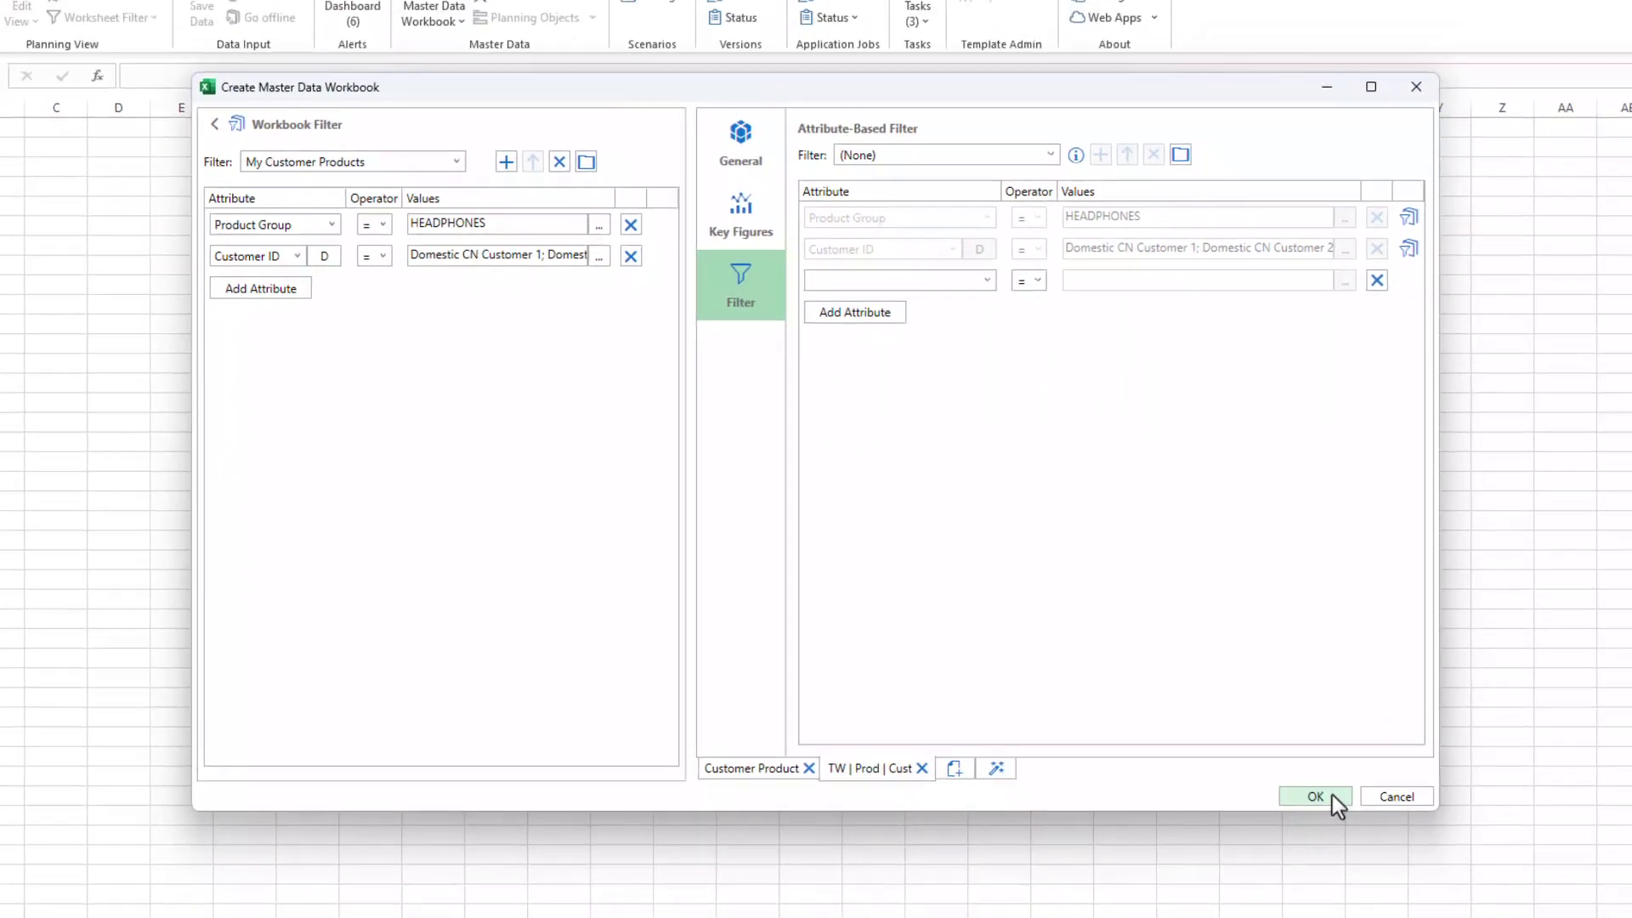
pyautogui.click(1318, 797)
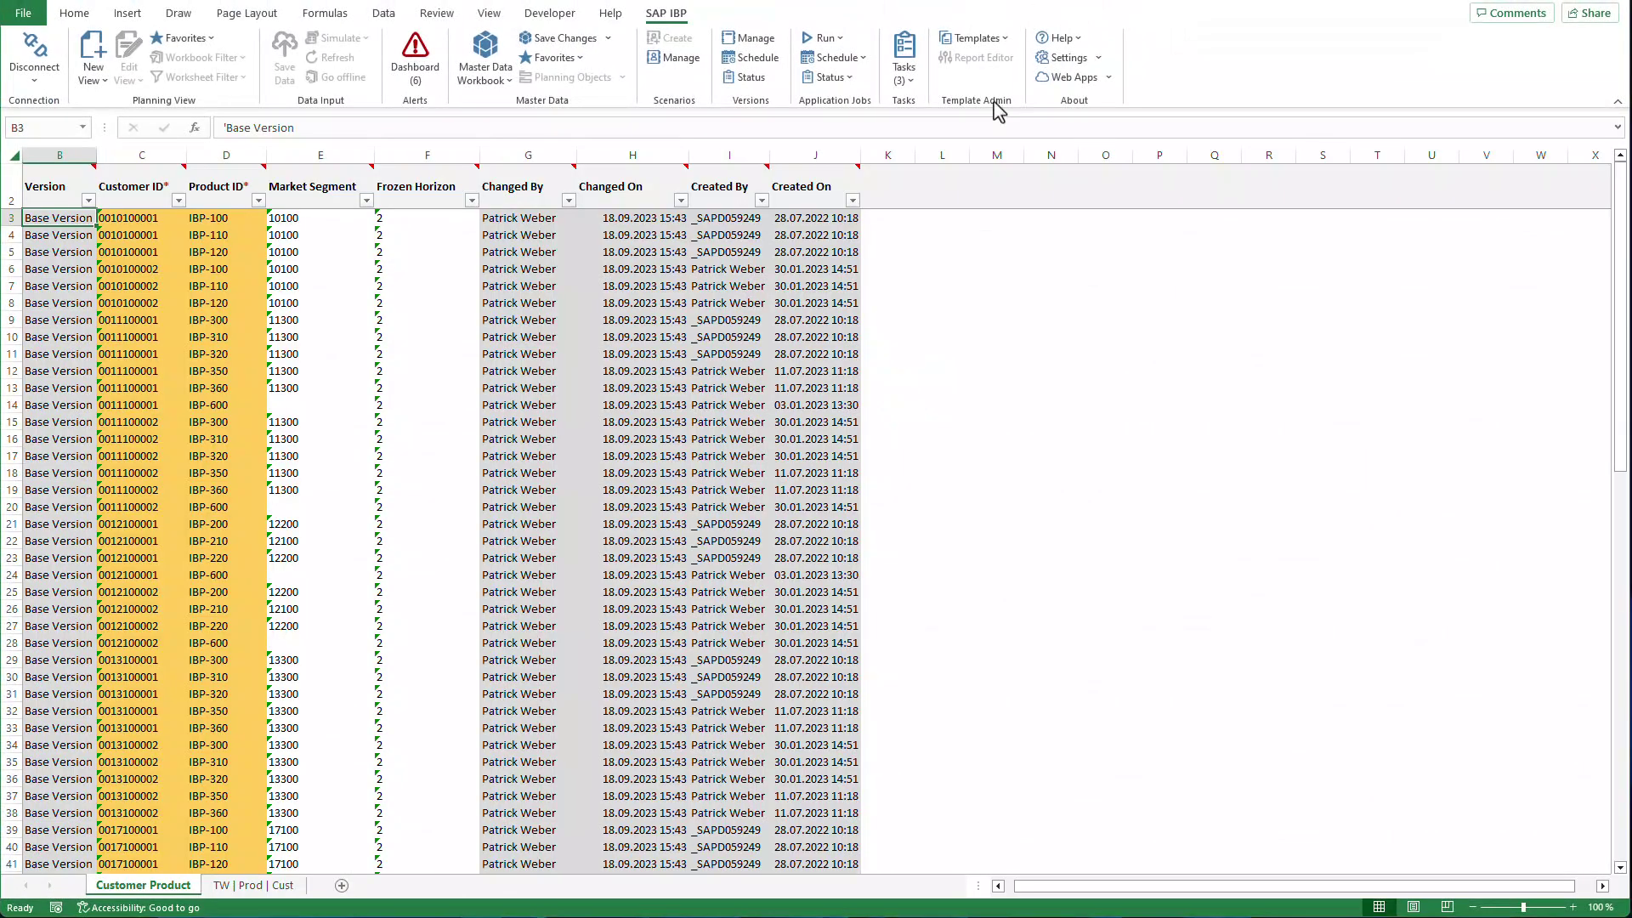
# Show the TW | Prod | Cust sheet with weekly key figures per customer and product
pyautogui.click(255, 888)
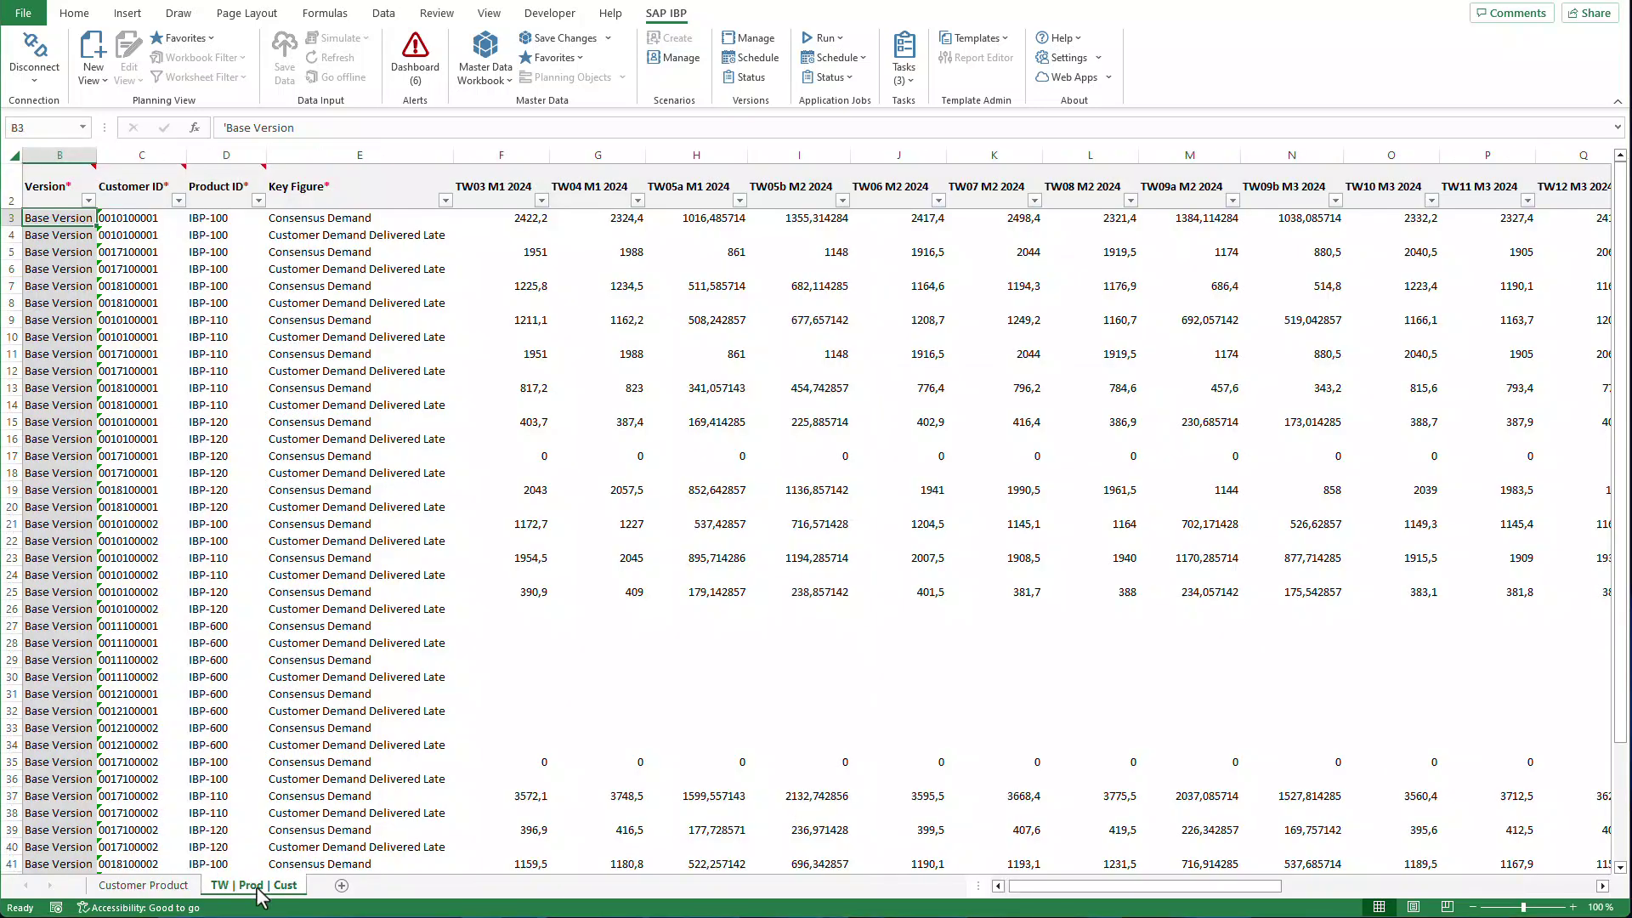